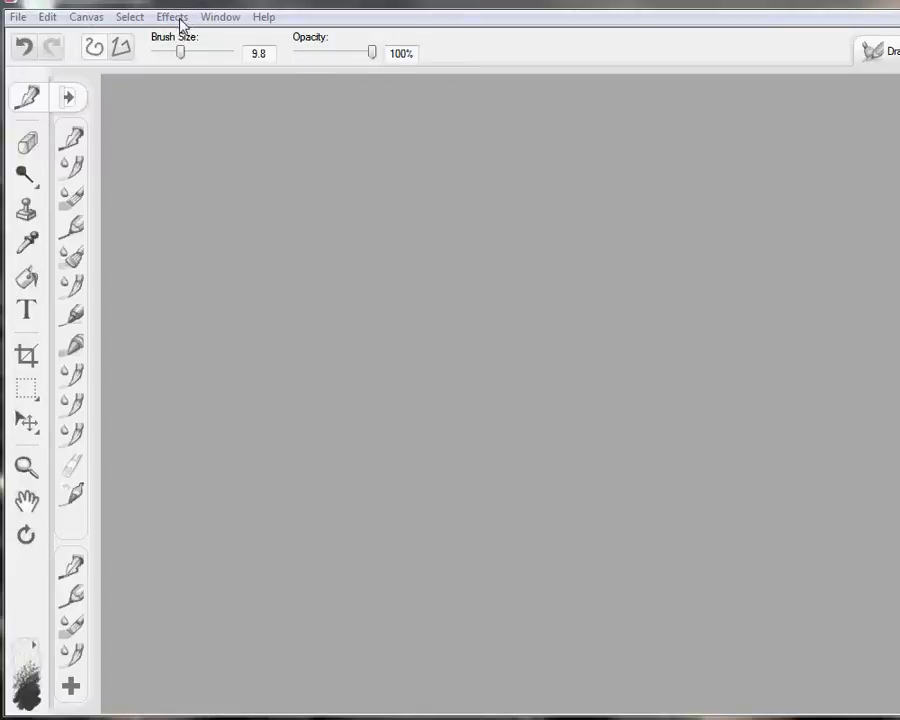
- Create a new blank white canvas of 2328 × 1703 pixels at 300 ppi
{"action": "left_click", "coordinate": [40, 22]}
{"action": "mouse_move", "coordinate": [17, 22]}
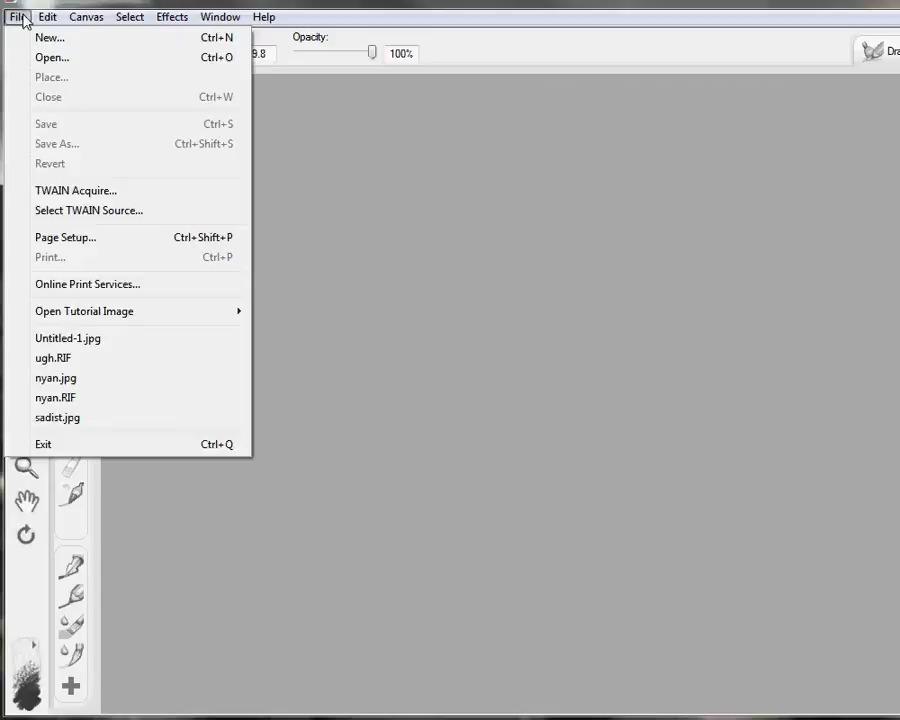
{"action": "left_click", "coordinate": [45, 38]}
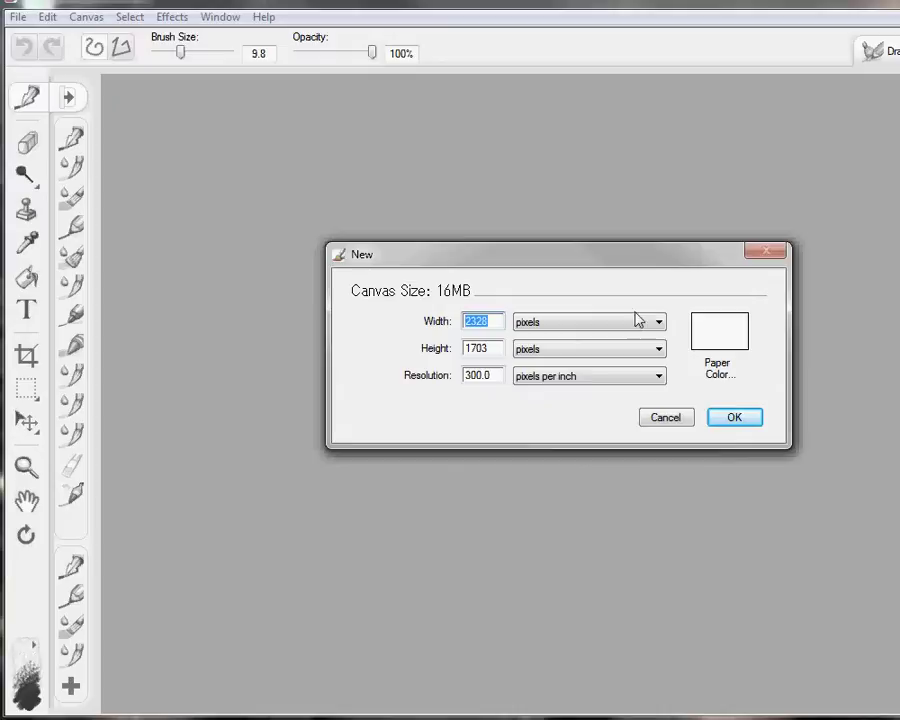
{"action": "left_click", "coordinate": [736, 420]}
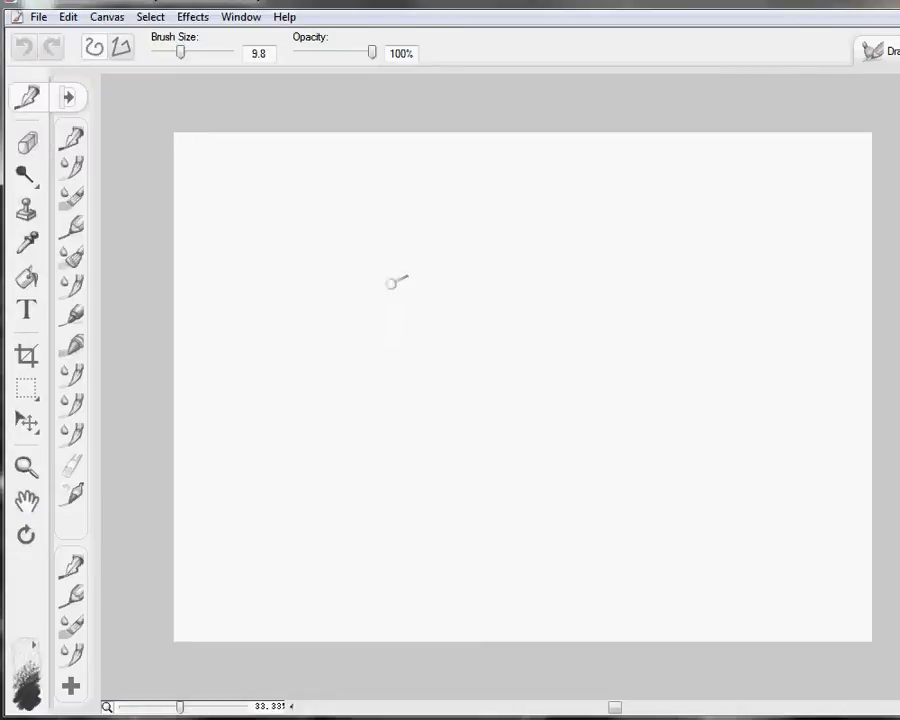
- Draw a thin curve, crossing line and small U with the Scratchboard Tool, then set brush size 32.1
{"action": "left_click", "coordinate": [70, 98]}
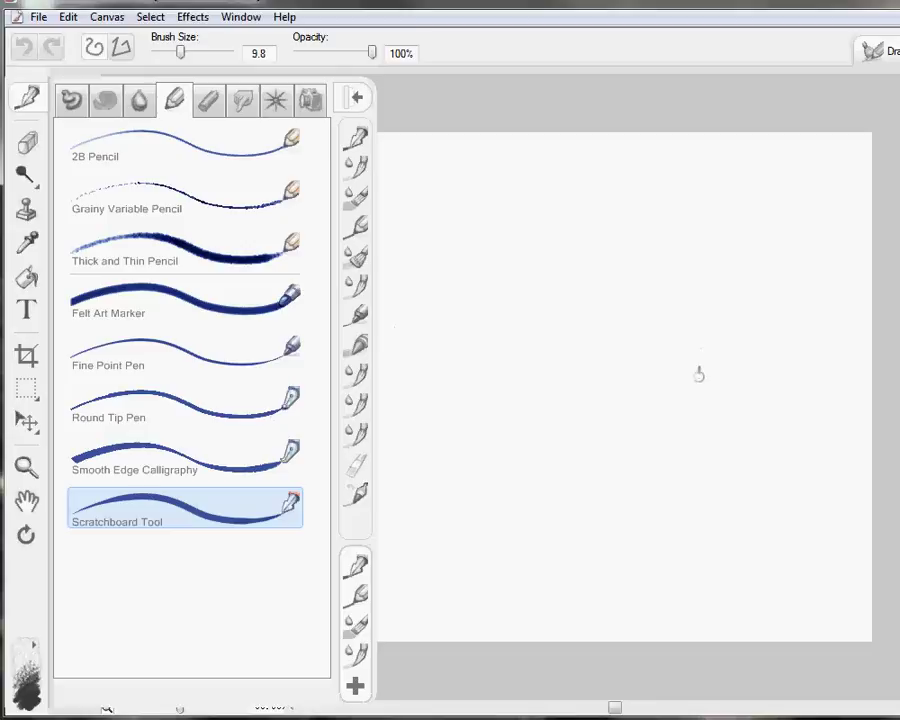
{"action": "left_click", "coordinate": [201, 525]}
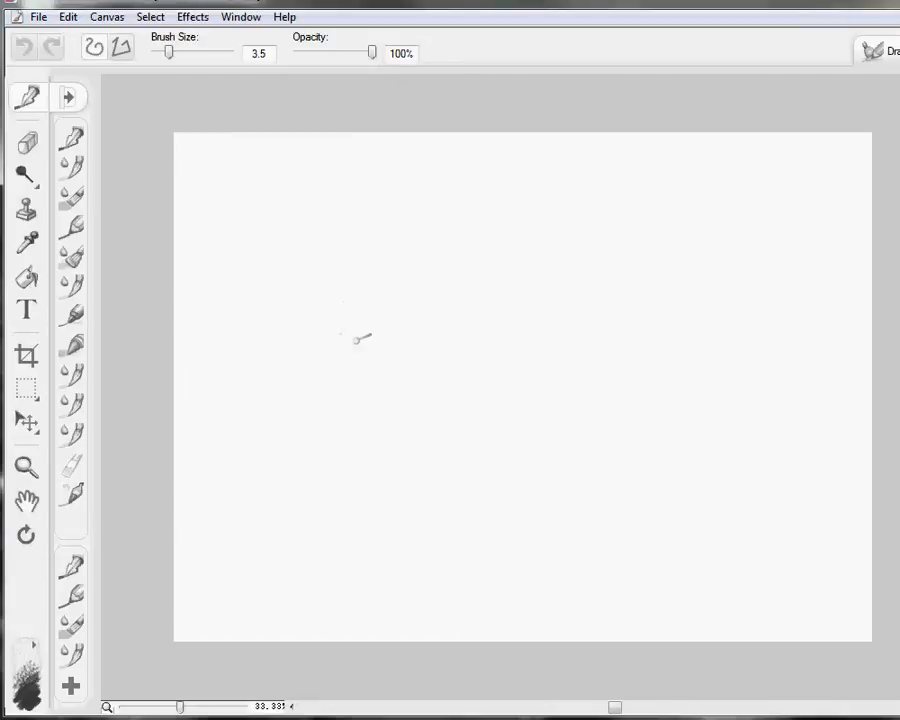
{"action": "mouse_move", "coordinate": [364, 267]}
{"action": "left_mouse_down"}
{"action": "mouse_move", "coordinate": [372, 376]}
{"action": "mouse_move", "coordinate": [444, 394]}
{"action": "left_mouse_up"}
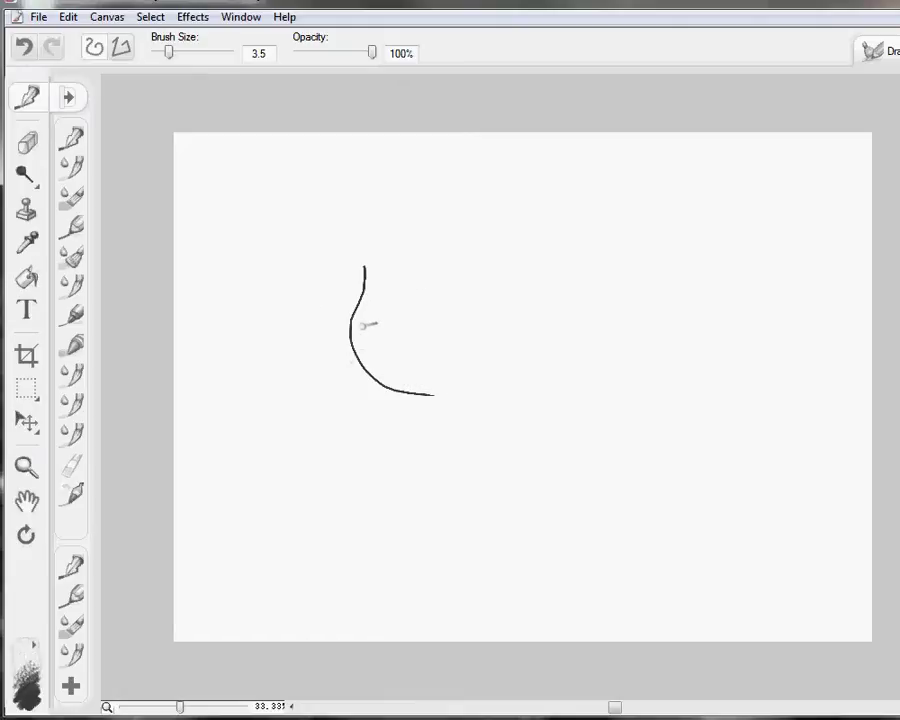
{"action": "left_click_drag", "start_coordinate": [352, 314], "coordinate": [464, 366]}
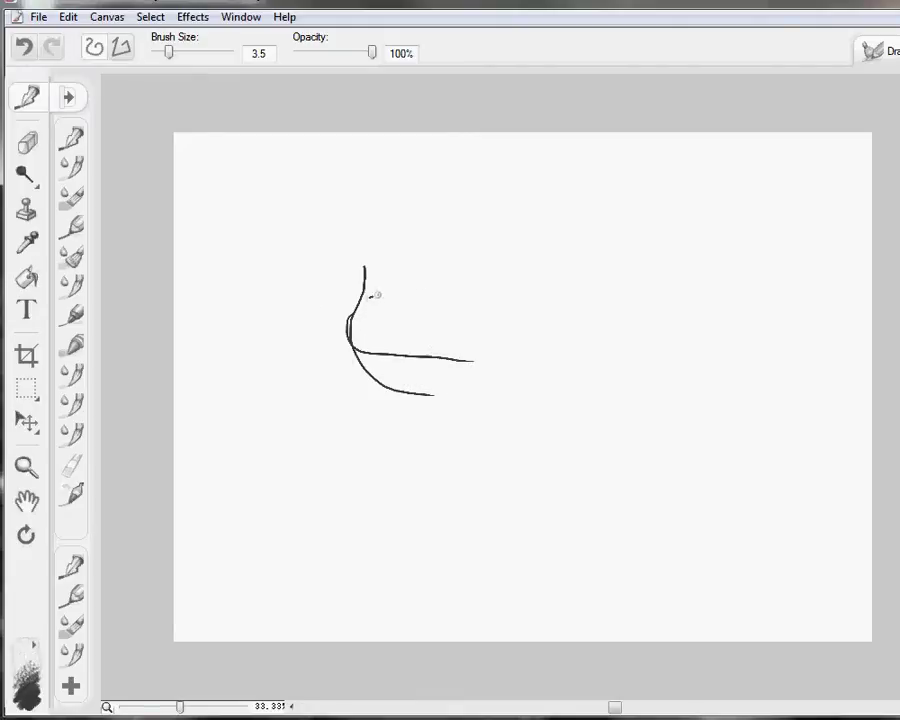
{"action": "left_click_drag", "start_coordinate": [398, 334], "coordinate": [441, 324]}
{"action": "left_click_drag", "start_coordinate": [169, 53], "coordinate": [194, 53]}
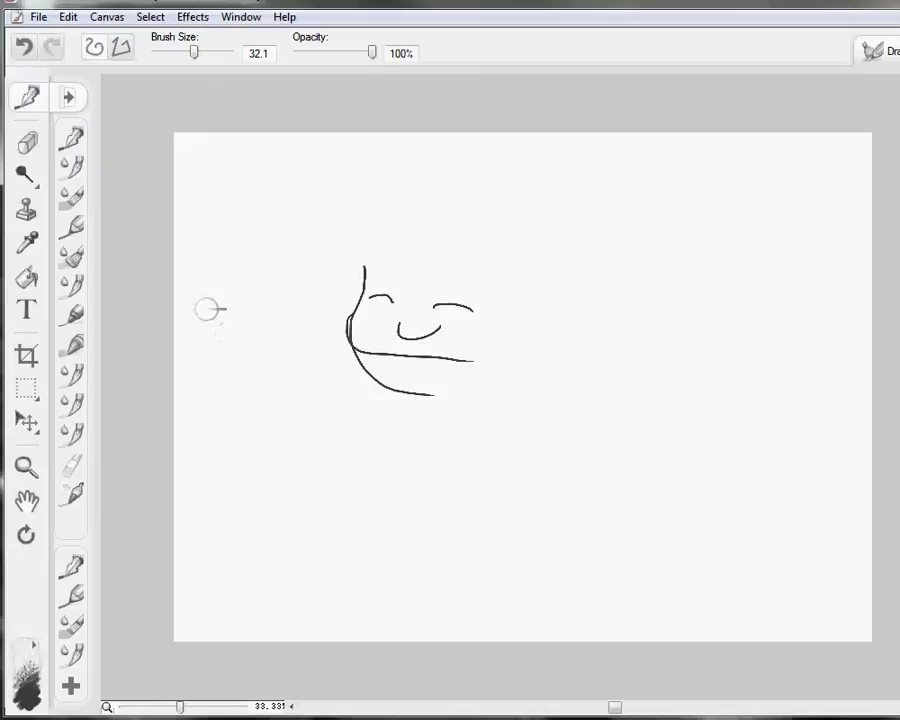
- Paint thick curved strokes beside and over the thin lines, with short dashes between them
{"action": "mouse_move", "coordinate": [283, 301]}
{"action": "left_mouse_down"}
{"action": "mouse_move", "coordinate": [249, 388]}
{"action": "mouse_move", "coordinate": [322, 465]}
{"action": "left_mouse_up"}
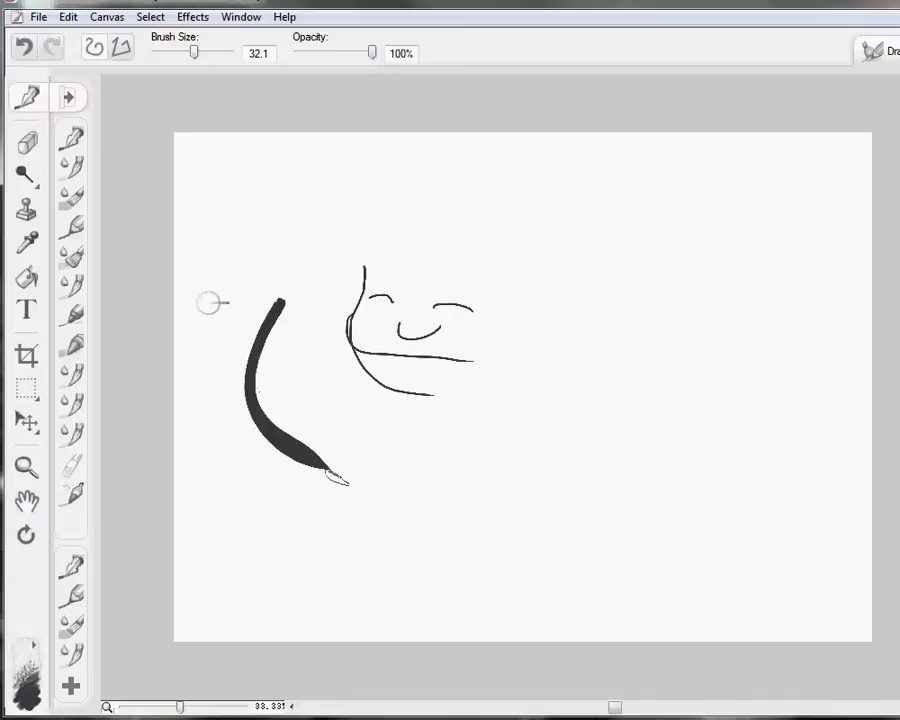
{"action": "left_click_drag", "start_coordinate": [345, 480], "coordinate": [380, 510]}
{"action": "left_click_drag", "start_coordinate": [363, 262], "coordinate": [408, 412]}
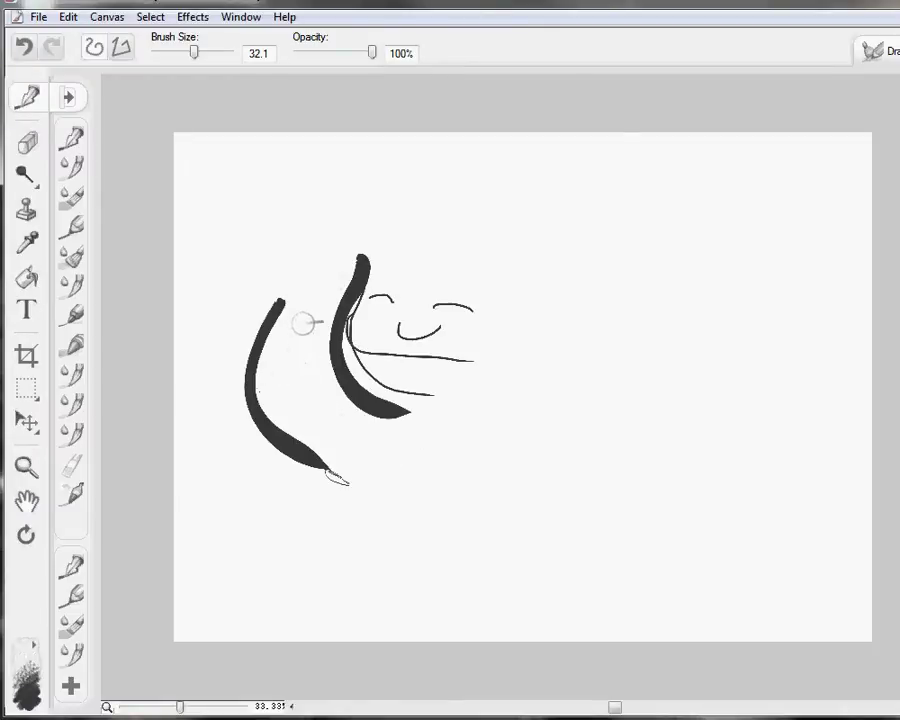
{"action": "mouse_move", "coordinate": [304, 322]}
{"action": "left_mouse_down"}
{"action": "mouse_move", "coordinate": [310, 382]}
{"action": "mouse_move", "coordinate": [402, 457]}
{"action": "left_mouse_up"}
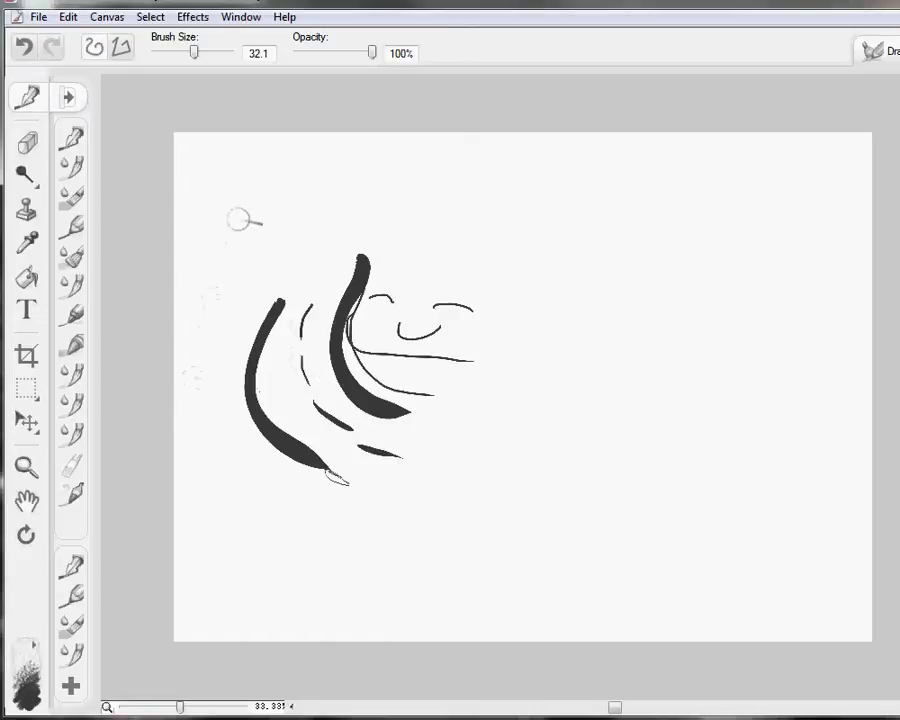
- Paint thick trunk strokes at the left and an arching canopy outline with branches
{"action": "left_click_drag", "start_coordinate": [207, 278], "coordinate": [191, 388]}
{"action": "mouse_move", "coordinate": [239, 293]}
{"action": "left_mouse_down"}
{"action": "mouse_move", "coordinate": [254, 338]}
{"action": "mouse_move", "coordinate": [240, 286]}
{"action": "mouse_move", "coordinate": [382, 207]}
{"action": "left_mouse_up"}
{"action": "mouse_move", "coordinate": [228, 225]}
{"action": "left_mouse_down"}
{"action": "mouse_move", "coordinate": [307, 173]}
{"action": "mouse_move", "coordinate": [452, 201]}
{"action": "mouse_move", "coordinate": [245, 285]}
{"action": "left_mouse_up"}
{"action": "left_click_drag", "start_coordinate": [181, 195], "coordinate": [213, 189]}
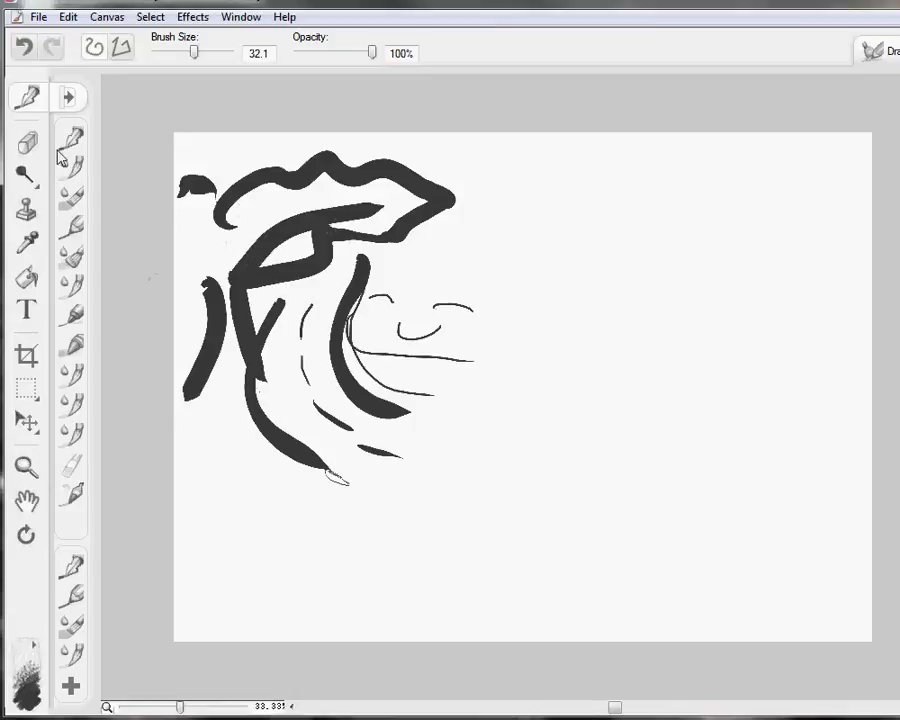
- Erase the left strokes and top-left blob, then return to the pen at size 7.8
{"action": "left_click", "coordinate": [27, 143]}
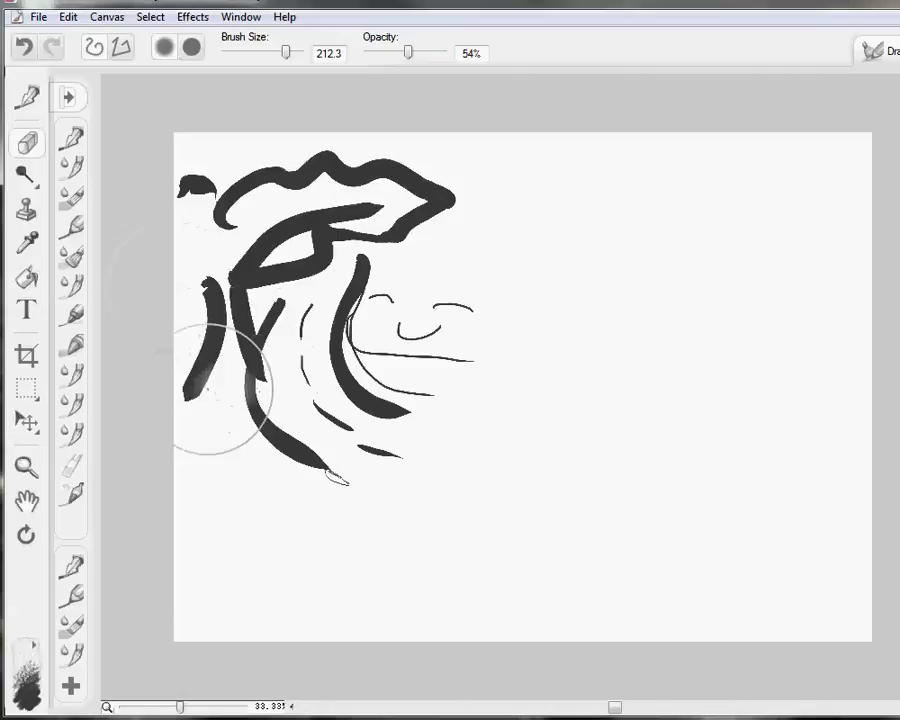
{"action": "mouse_move", "coordinate": [211, 392]}
{"action": "left_mouse_down"}
{"action": "mouse_move", "coordinate": [235, 215]}
{"action": "mouse_move", "coordinate": [238, 398]}
{"action": "mouse_move", "coordinate": [158, 250]}
{"action": "mouse_move", "coordinate": [440, 155]}
{"action": "mouse_move", "coordinate": [390, 380]}
{"action": "mouse_move", "coordinate": [263, 420]}
{"action": "mouse_move", "coordinate": [357, 205]}
{"action": "mouse_move", "coordinate": [452, 259]}
{"action": "left_mouse_up"}
{"action": "left_click", "coordinate": [27, 96]}
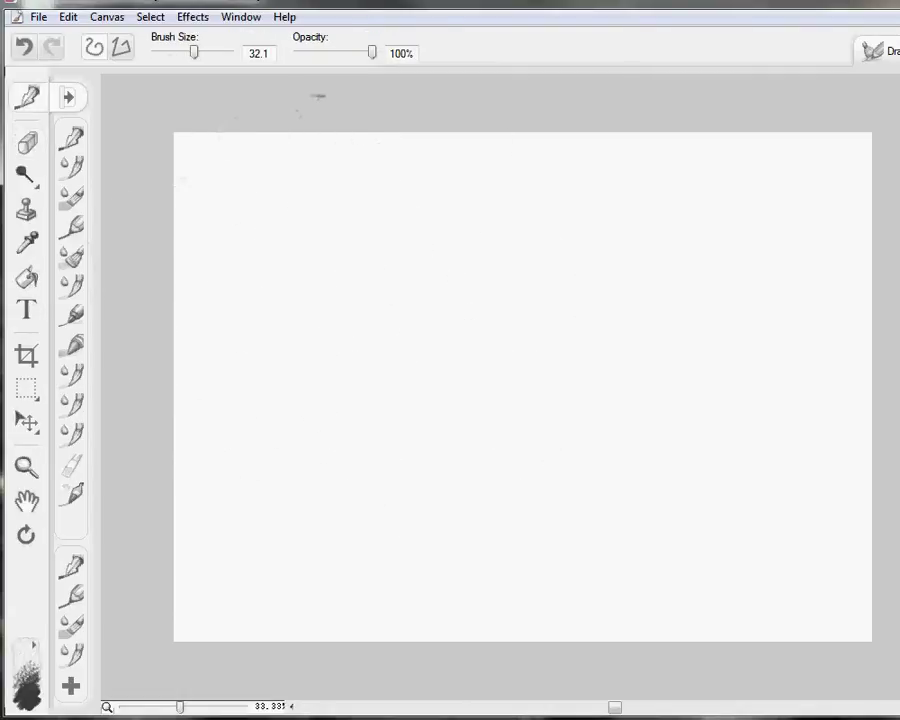
{"action": "left_click_drag", "start_coordinate": [195, 52], "coordinate": [178, 52]}
- Draw two thin curves and two rising branch strokes, then erase them all
{"action": "left_click_drag", "start_coordinate": [274, 222], "coordinate": [251, 333]}
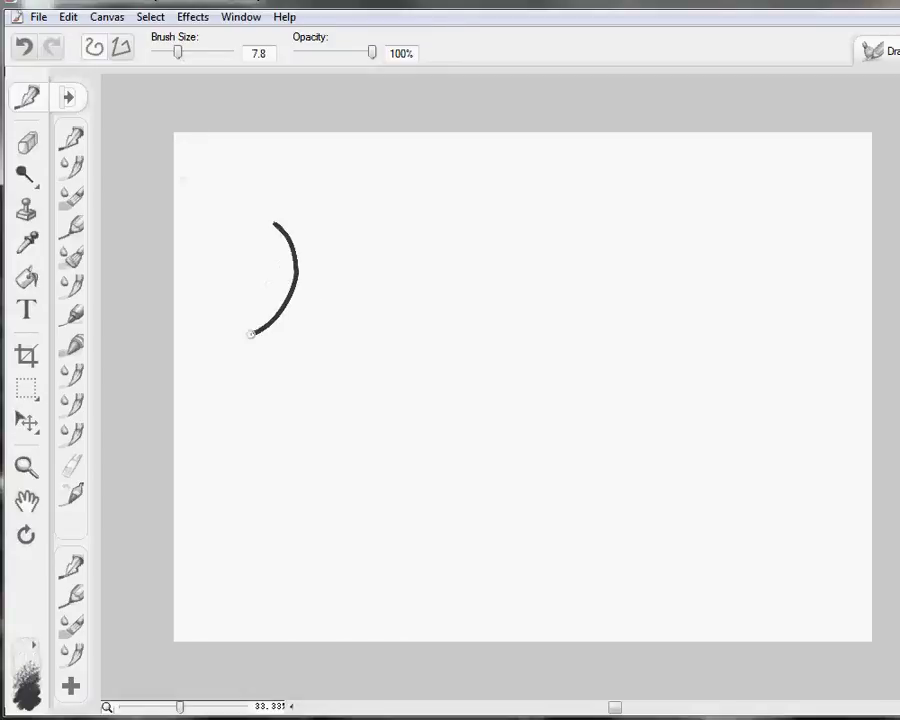
{"action": "left_click_drag", "start_coordinate": [321, 211], "coordinate": [371, 328]}
{"action": "mouse_move", "coordinate": [330, 215]}
{"action": "left_mouse_down"}
{"action": "mouse_move", "coordinate": [399, 178]}
{"action": "mouse_move", "coordinate": [401, 154]}
{"action": "left_mouse_up"}
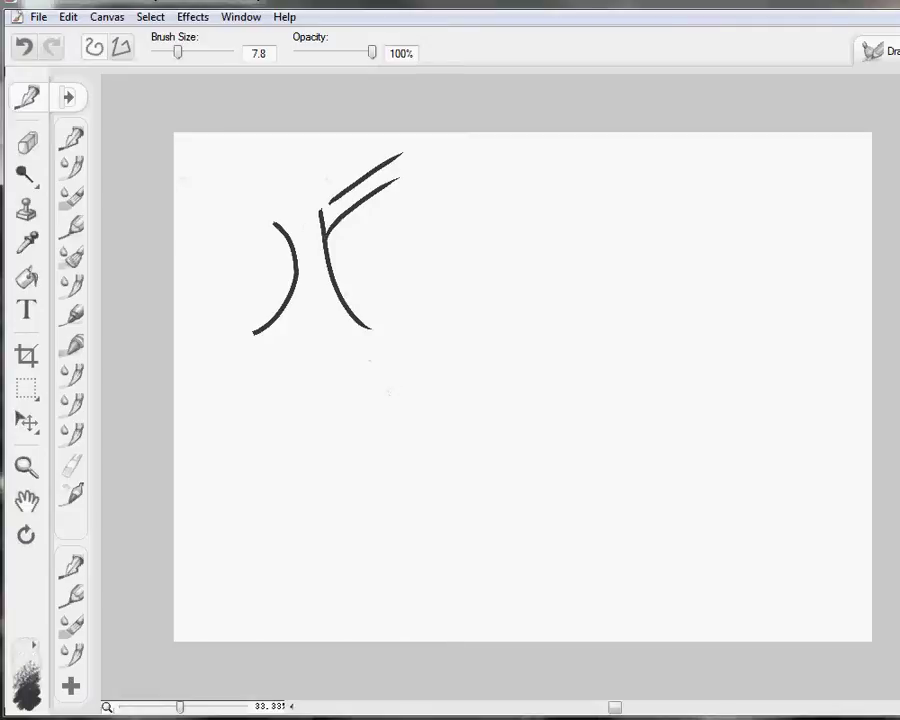
{"action": "left_click", "coordinate": [27, 142]}
{"action": "mouse_move", "coordinate": [295, 336]}
{"action": "left_mouse_down"}
{"action": "mouse_move", "coordinate": [288, 377]}
{"action": "mouse_move", "coordinate": [315, 170]}
{"action": "mouse_move", "coordinate": [364, 270]}
{"action": "mouse_move", "coordinate": [292, 350]}
{"action": "mouse_move", "coordinate": [340, 211]}
{"action": "left_mouse_up"}
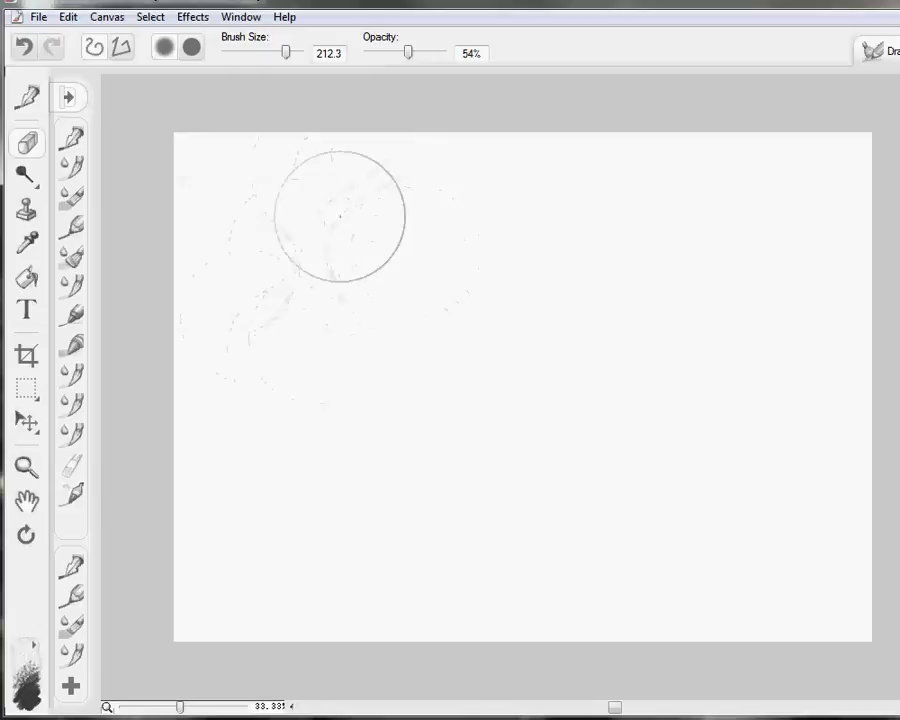
- Switch to the 2B Pencil at size 5.2 and draw a black curve plus two orange strokes
{"action": "left_click", "coordinate": [68, 97]}
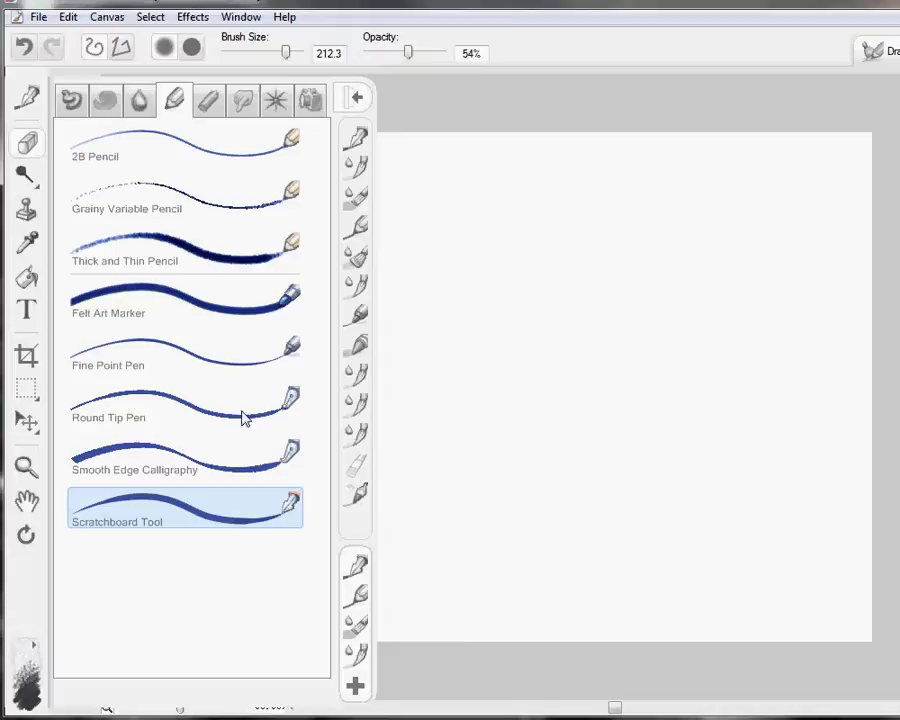
{"action": "left_click", "coordinate": [218, 157]}
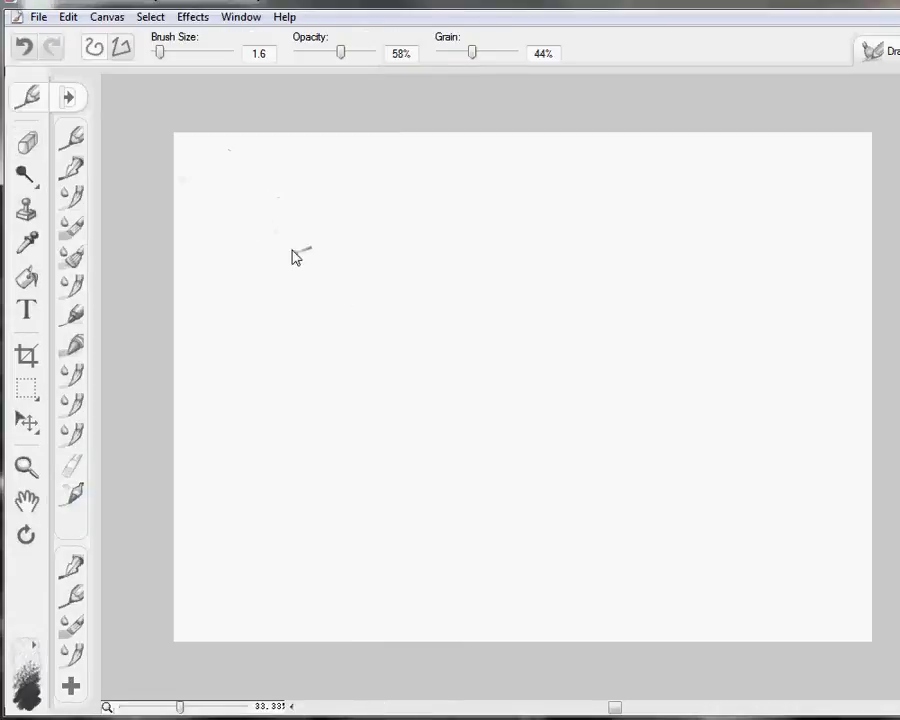
{"action": "left_click_drag", "start_coordinate": [159, 52], "coordinate": [173, 52]}
{"action": "left_click_drag", "start_coordinate": [222, 254], "coordinate": [251, 357]}
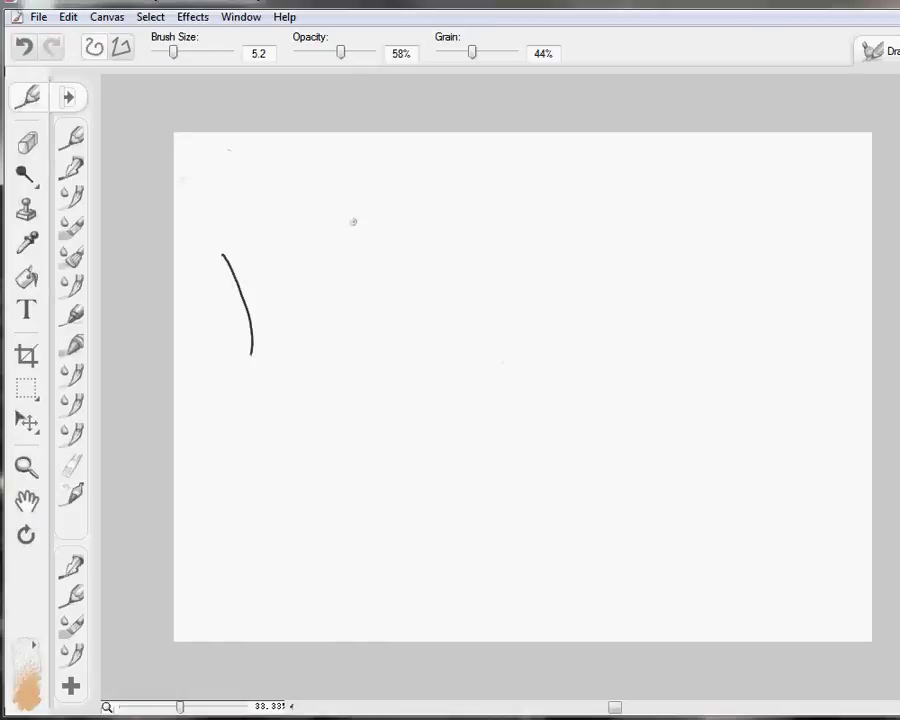
{"action": "mouse_move", "coordinate": [320, 242]}
{"action": "left_mouse_down"}
{"action": "mouse_move", "coordinate": [352, 332]}
{"action": "mouse_move", "coordinate": [362, 302]}
{"action": "left_mouse_up"}
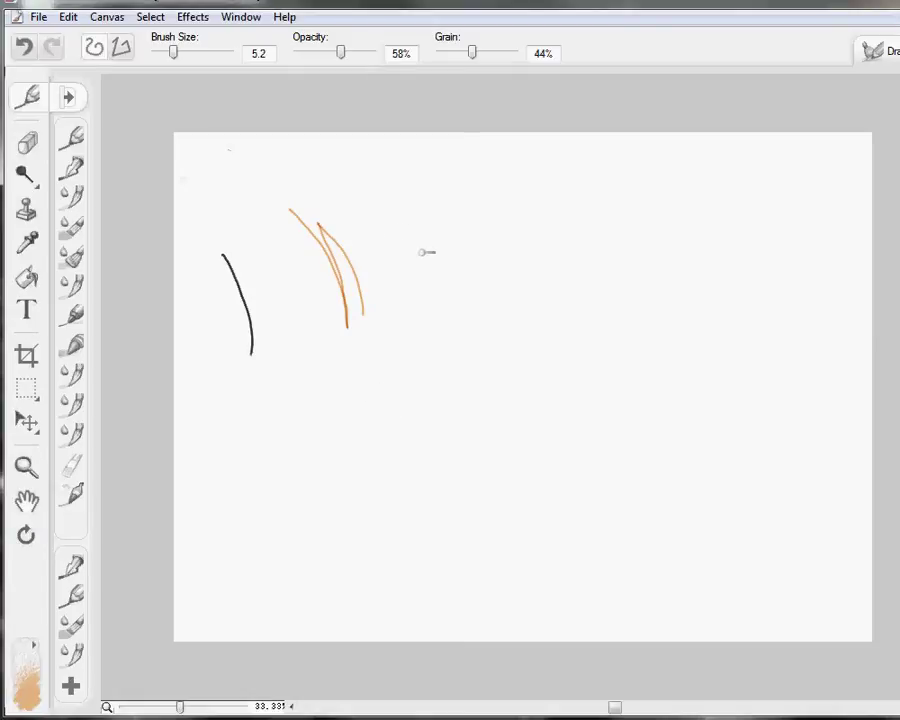
- Paint a faint orange stroke with the Water Basic Round brush, then erase the canvas clean
{"action": "left_click", "coordinate": [68, 96]}
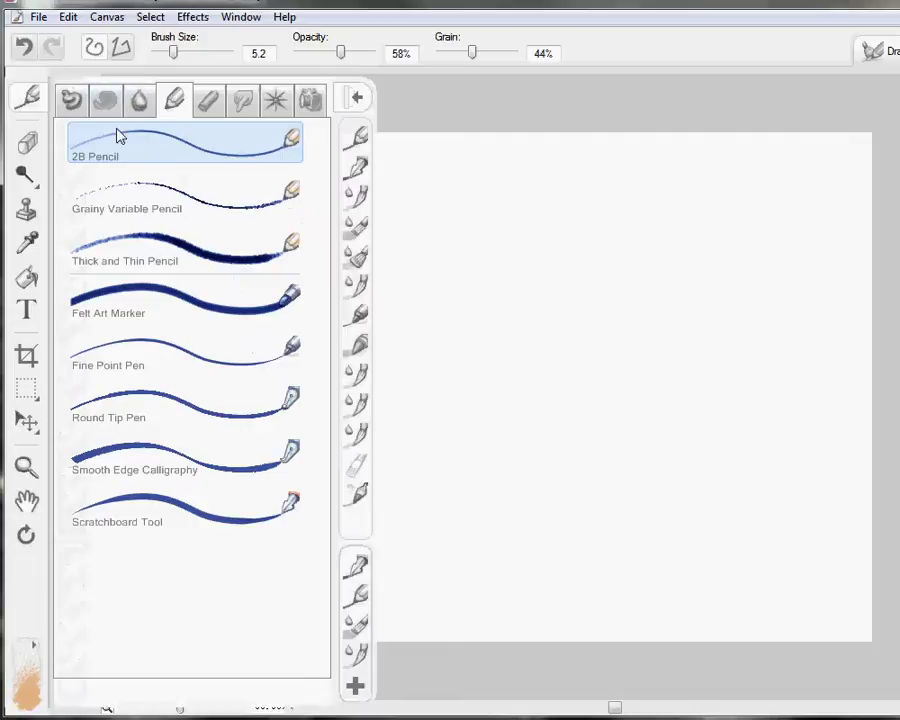
{"action": "left_click", "coordinate": [140, 100]}
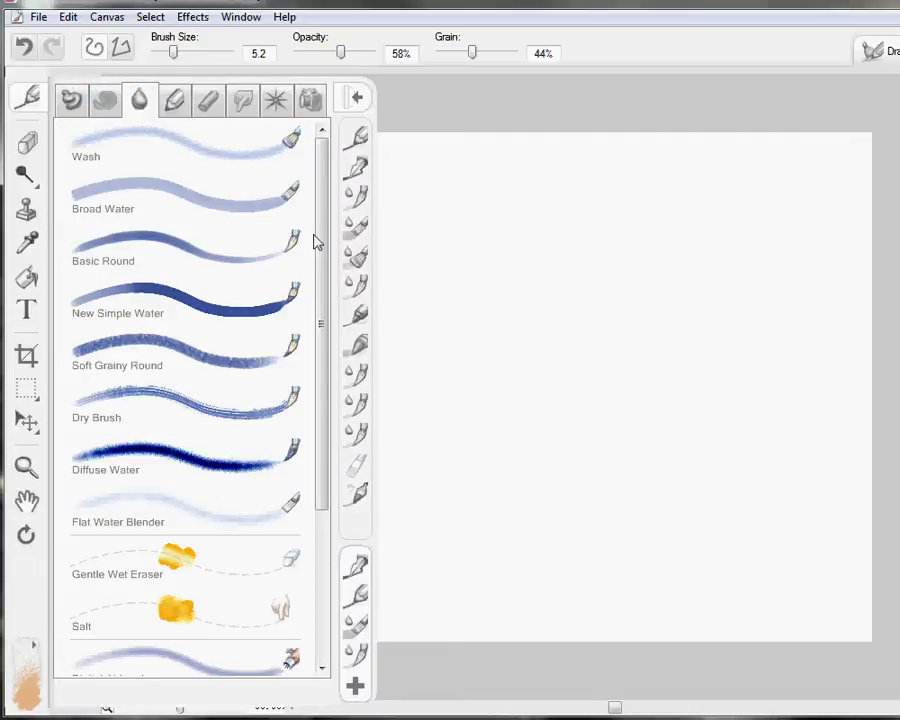
{"action": "left_click", "coordinate": [265, 256]}
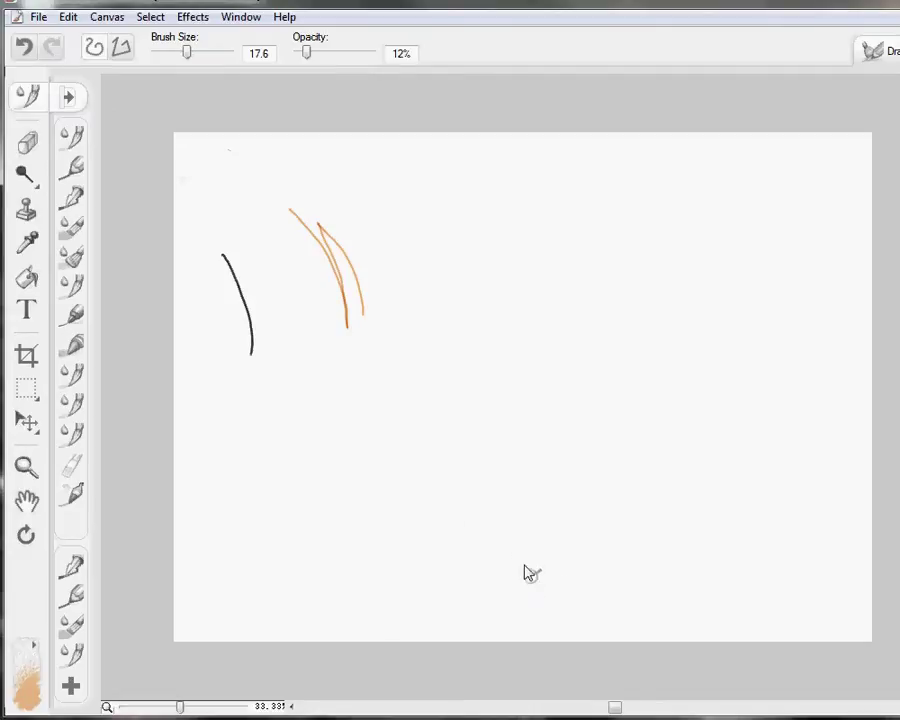
{"action": "mouse_move", "coordinate": [286, 252]}
{"action": "left_mouse_down"}
{"action": "mouse_move", "coordinate": [323, 333]}
{"action": "mouse_move", "coordinate": [313, 362]}
{"action": "mouse_move", "coordinate": [285, 370]}
{"action": "mouse_move", "coordinate": [250, 342]}
{"action": "left_mouse_up"}
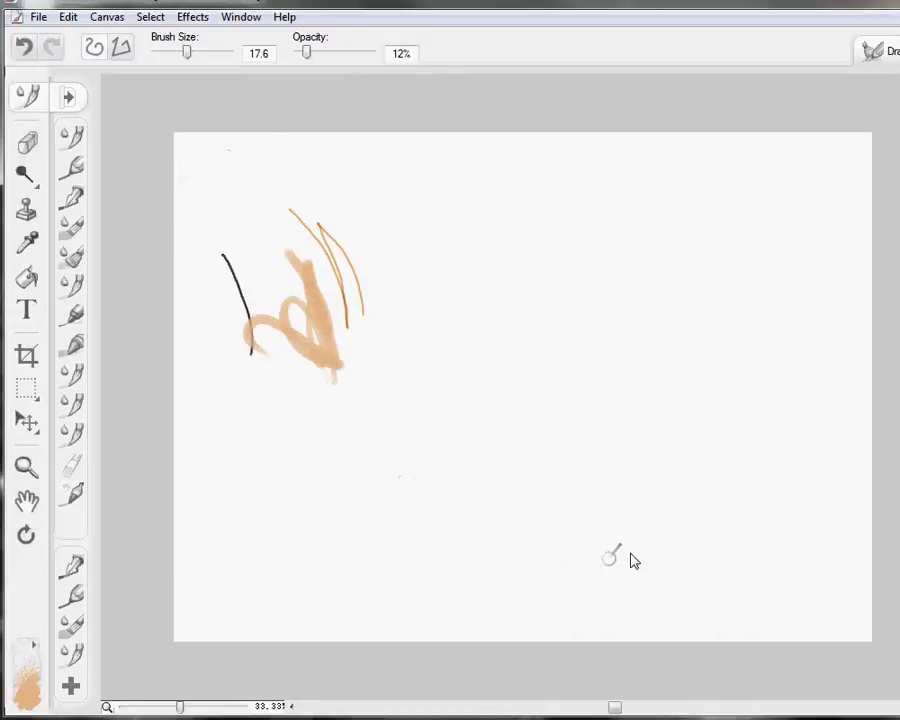
{"action": "left_click", "coordinate": [27, 142]}
{"action": "mouse_move", "coordinate": [313, 383]}
{"action": "left_mouse_down"}
{"action": "mouse_move", "coordinate": [249, 395]}
{"action": "mouse_move", "coordinate": [245, 356]}
{"action": "mouse_move", "coordinate": [382, 320]}
{"action": "mouse_move", "coordinate": [286, 317]}
{"action": "mouse_move", "coordinate": [252, 230]}
{"action": "mouse_move", "coordinate": [588, 350]}
{"action": "mouse_move", "coordinate": [662, 346]}
{"action": "left_mouse_up"}
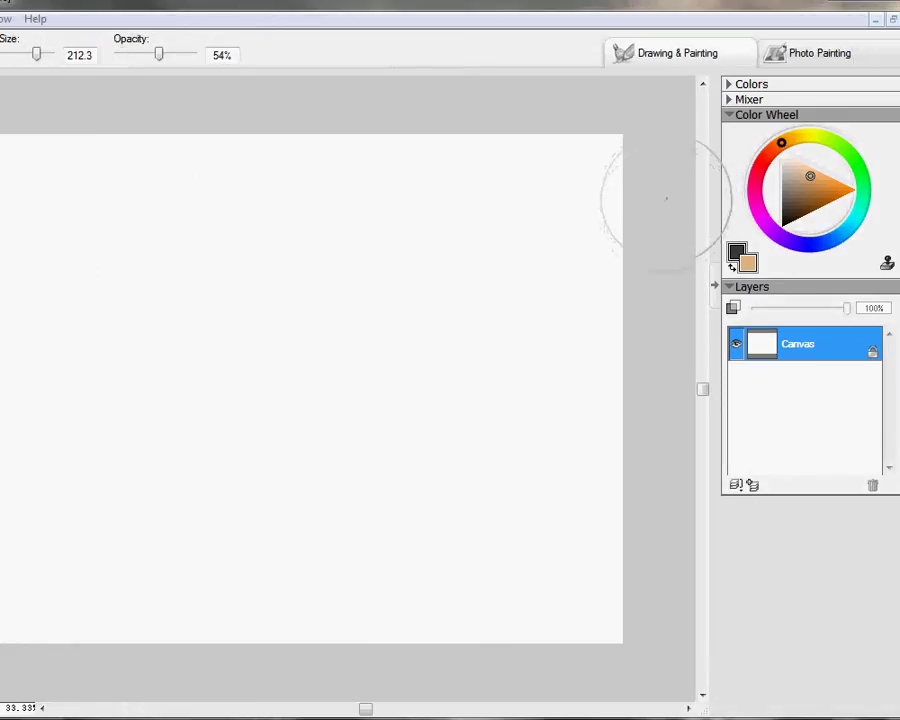
- Add a transparent Layer 1 above the Canvas with the New Layer button
{"action": "left_click", "coordinate": [753, 485]}
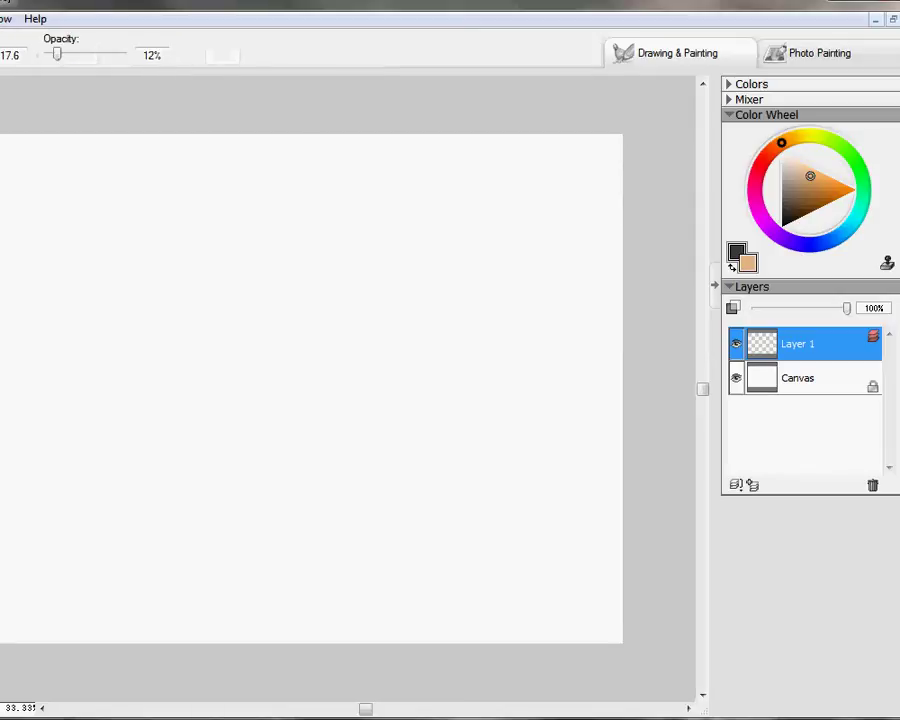
- Return to the water brush and swap the main and secondary colours
{"action": "key", "text": "ctrl+b"}
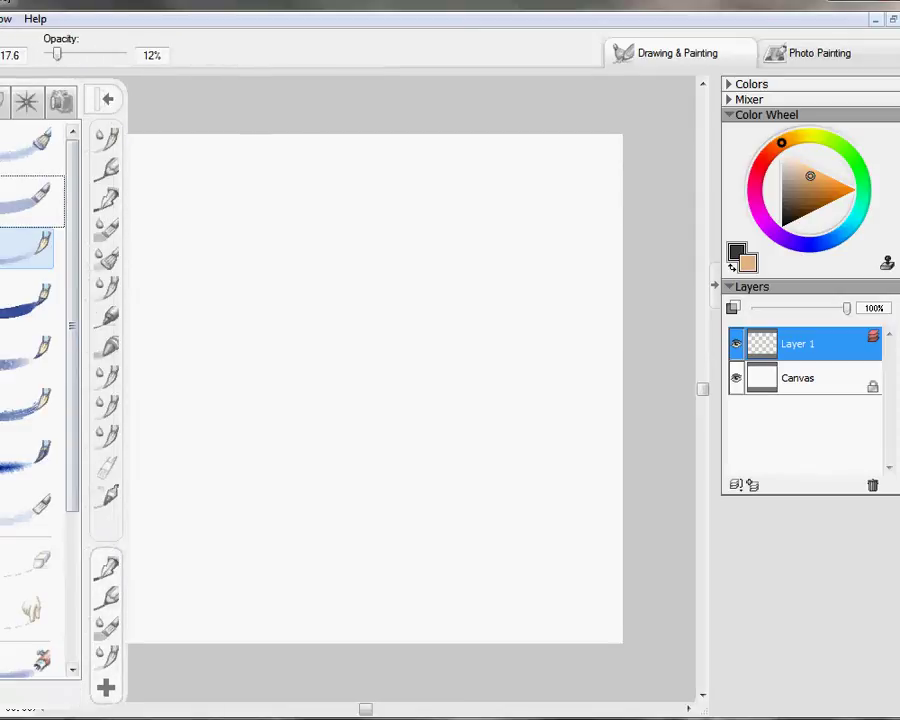
{"action": "left_click", "coordinate": [27, 195]}
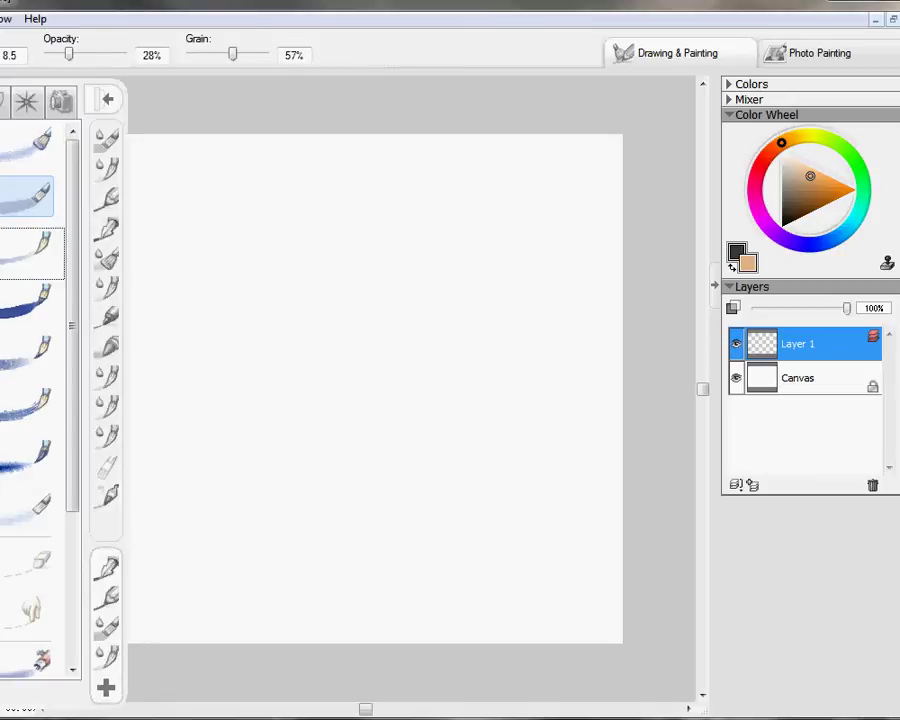
{"action": "left_click", "coordinate": [25, 240]}
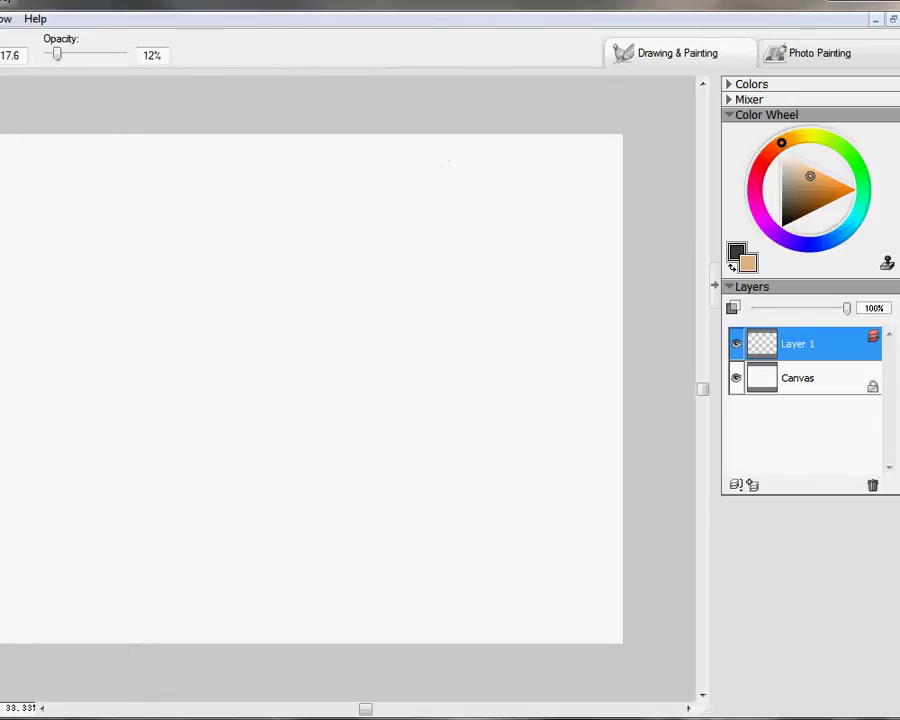
{"action": "left_click", "coordinate": [740, 262]}
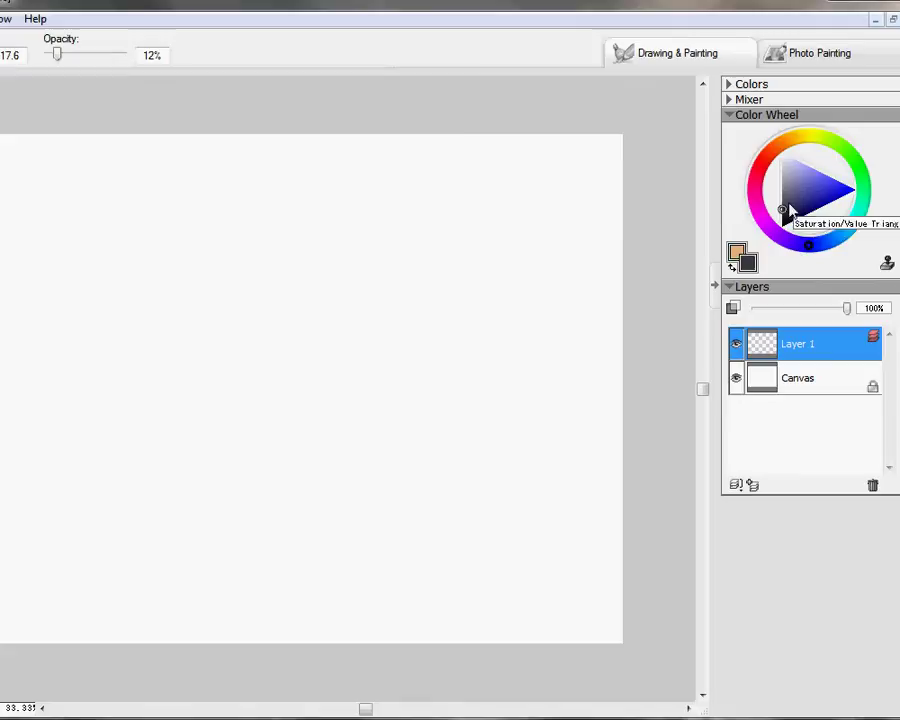
- Paint a dark curved stroke and a small face sketch on Layer 1, then erase them
{"action": "left_click_drag", "start_coordinate": [170, 240], "coordinate": [316, 483]}
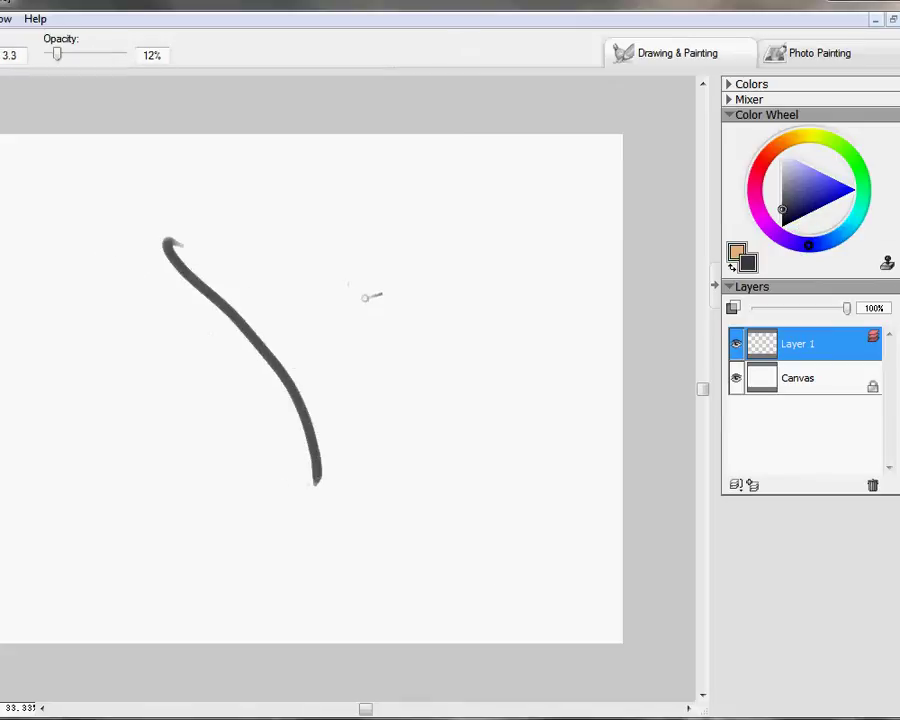
{"action": "mouse_move", "coordinate": [313, 243]}
{"action": "left_mouse_down"}
{"action": "mouse_move", "coordinate": [341, 301]}
{"action": "mouse_move", "coordinate": [337, 273]}
{"action": "mouse_move", "coordinate": [342, 297]}
{"action": "mouse_move", "coordinate": [337, 279]}
{"action": "mouse_move", "coordinate": [387, 311]}
{"action": "mouse_move", "coordinate": [361, 304]}
{"action": "mouse_move", "coordinate": [406, 322]}
{"action": "left_mouse_up"}
{"action": "mouse_move", "coordinate": [346, 266]}
{"action": "left_mouse_down"}
{"action": "mouse_move", "coordinate": [381, 263]}
{"action": "mouse_move", "coordinate": [446, 267]}
{"action": "left_mouse_up"}
{"action": "left_click_drag", "start_coordinate": [346, 257], "coordinate": [428, 246]}
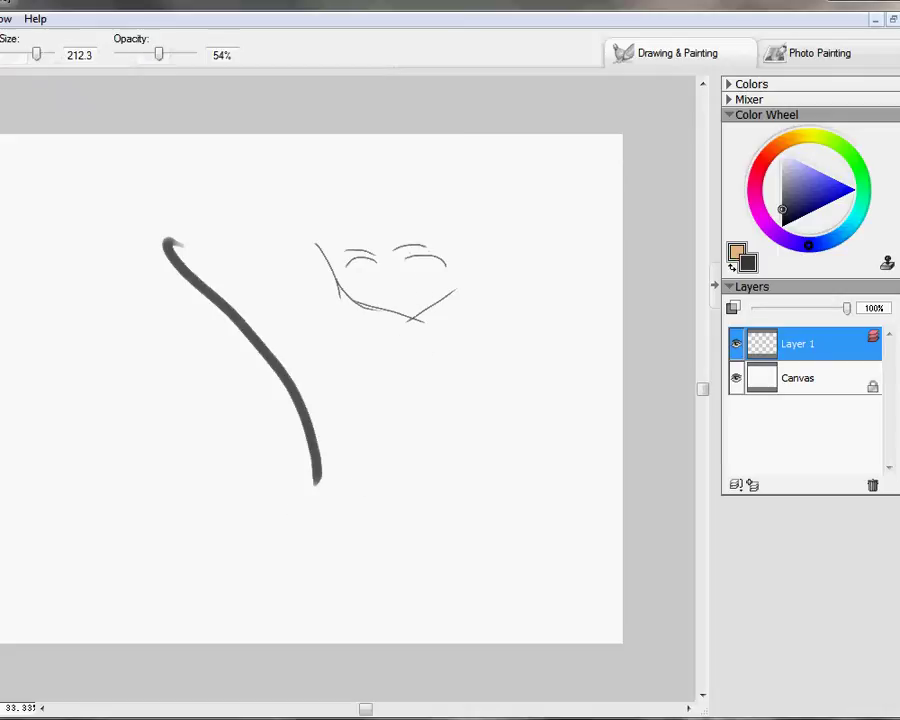
{"action": "mouse_move", "coordinate": [178, 244]}
{"action": "left_mouse_down"}
{"action": "mouse_move", "coordinate": [139, 231]}
{"action": "mouse_move", "coordinate": [117, 205]}
{"action": "left_mouse_up"}
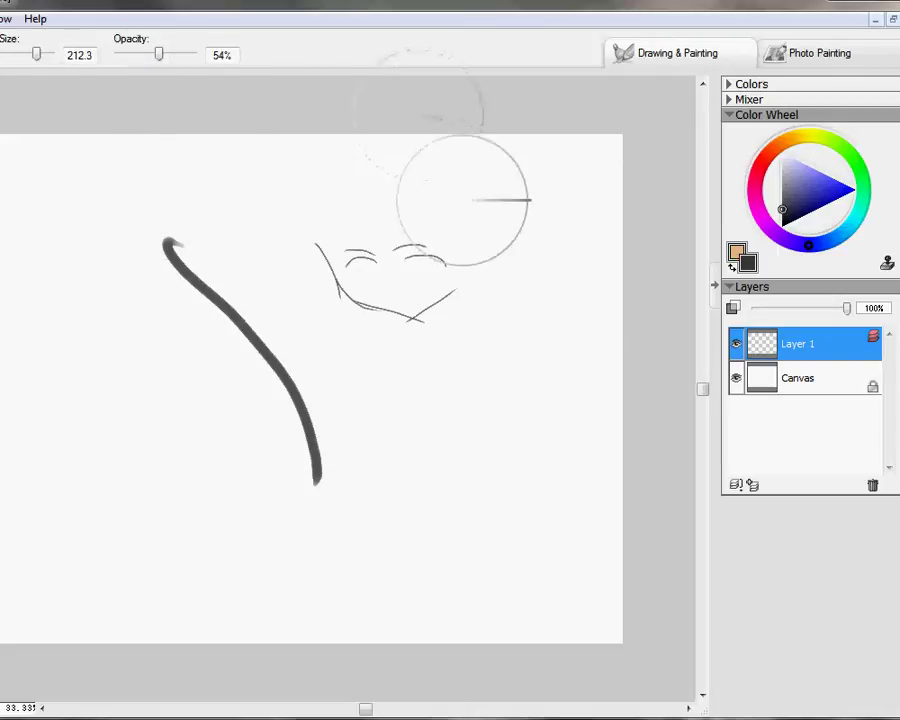
{"action": "mouse_move", "coordinate": [288, 202]}
{"action": "left_mouse_down"}
{"action": "mouse_move", "coordinate": [339, 415]}
{"action": "mouse_move", "coordinate": [253, 318]}
{"action": "mouse_move", "coordinate": [331, 358]}
{"action": "mouse_move", "coordinate": [291, 292]}
{"action": "mouse_move", "coordinate": [514, 246]}
{"action": "mouse_move", "coordinate": [521, 209]}
{"action": "mouse_move", "coordinate": [304, 239]}
{"action": "mouse_move", "coordinate": [431, 354]}
{"action": "left_mouse_up"}
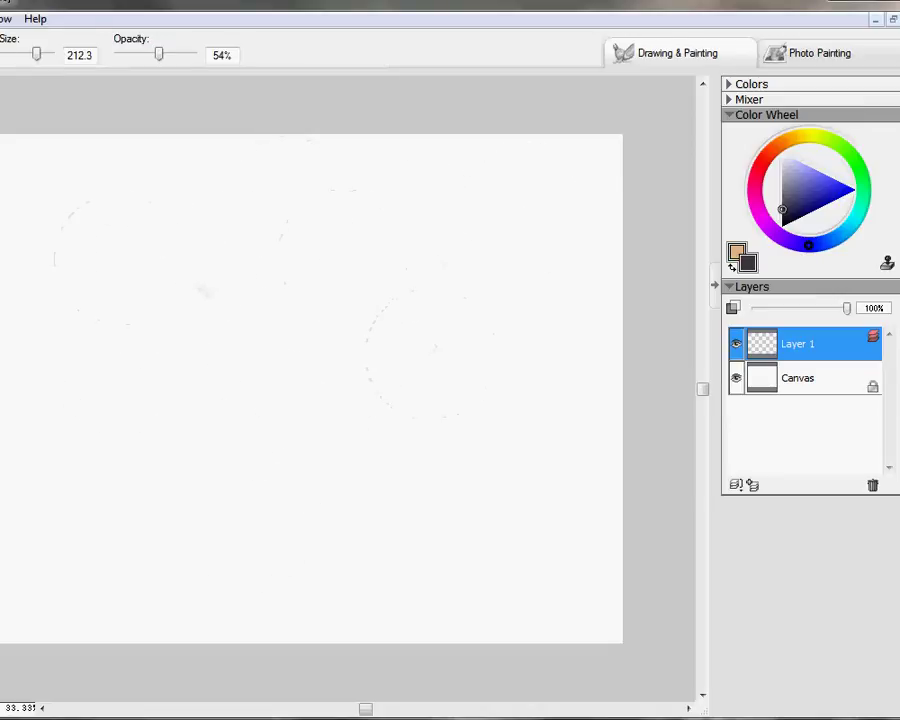
{"action": "key", "text": "b"}
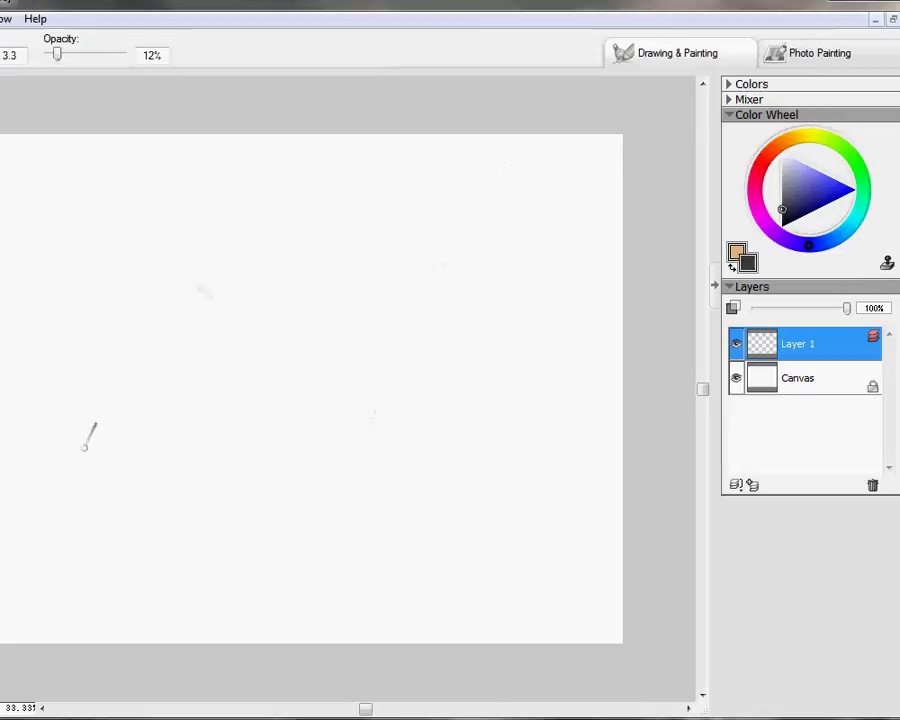
- Add Layer 2 above Canvas and fill it solid dark grey with the Paint Bucket
{"action": "left_click", "coordinate": [825, 383]}
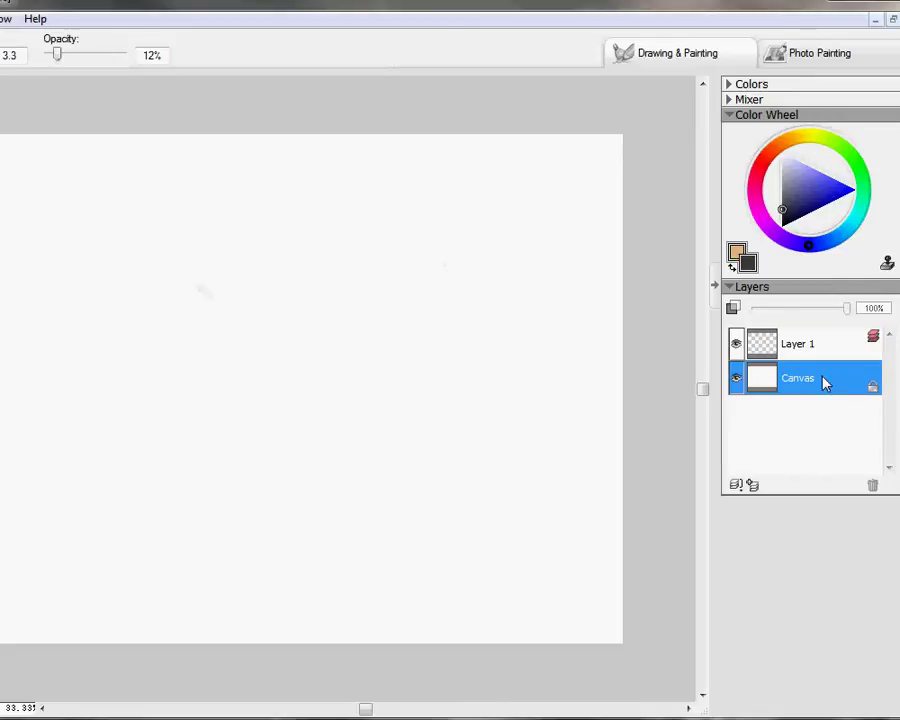
{"action": "left_click", "coordinate": [752, 486]}
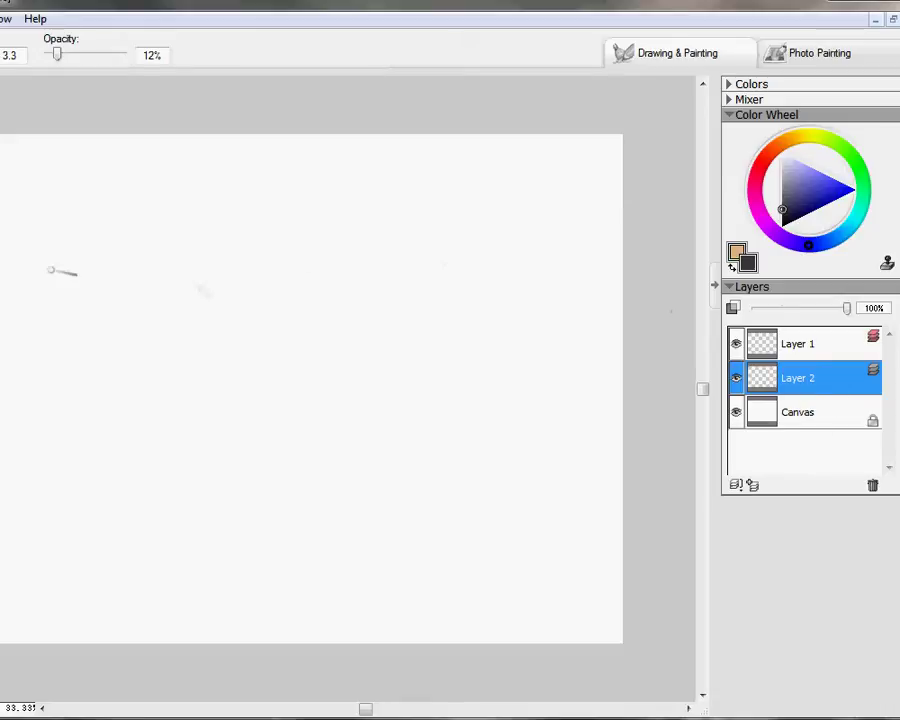
{"action": "key", "text": "d"}
{"action": "left_click", "coordinate": [798, 193]}
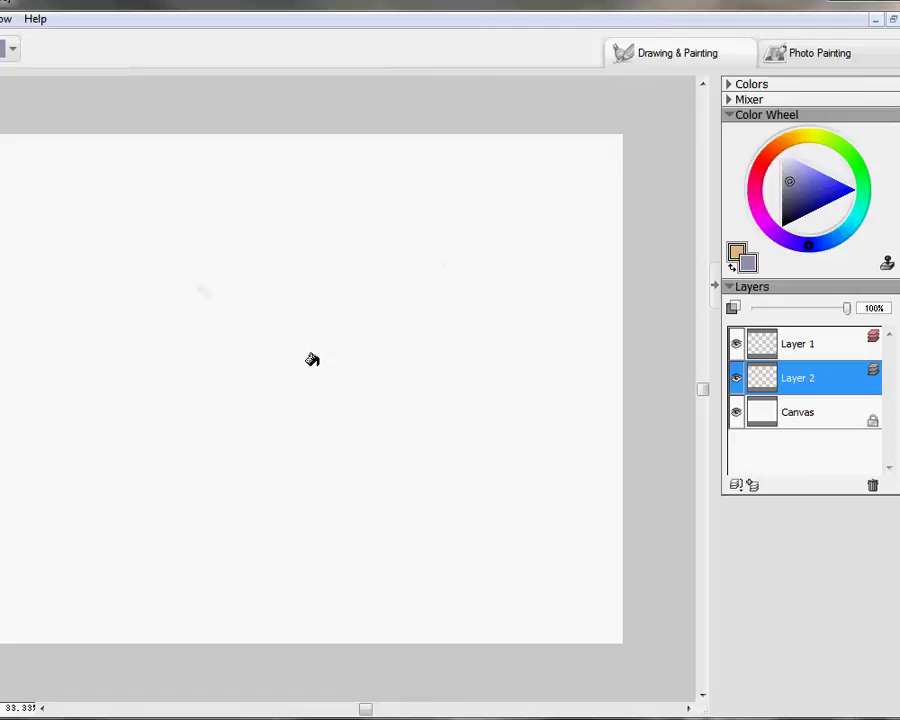
{"action": "left_click", "coordinate": [396, 400]}
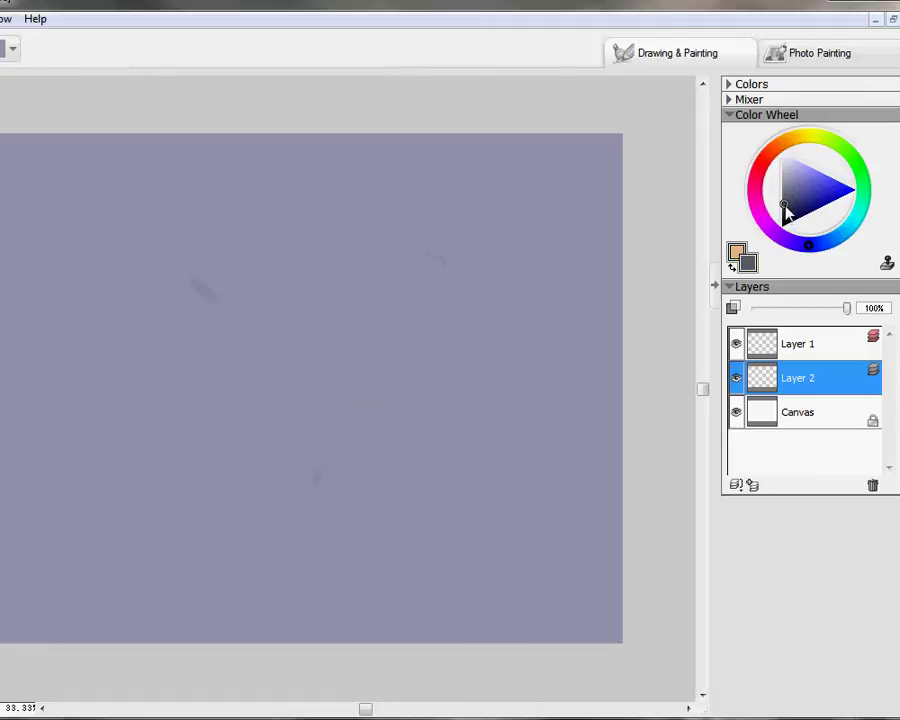
{"action": "left_click", "coordinate": [562, 361]}
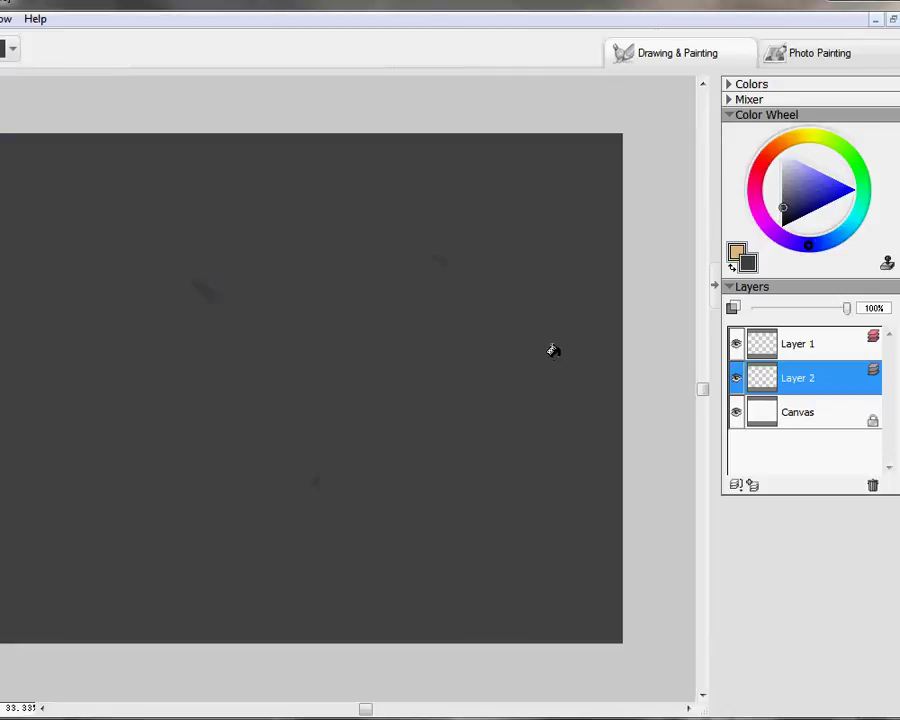
{"action": "left_click", "coordinate": [798, 348]}
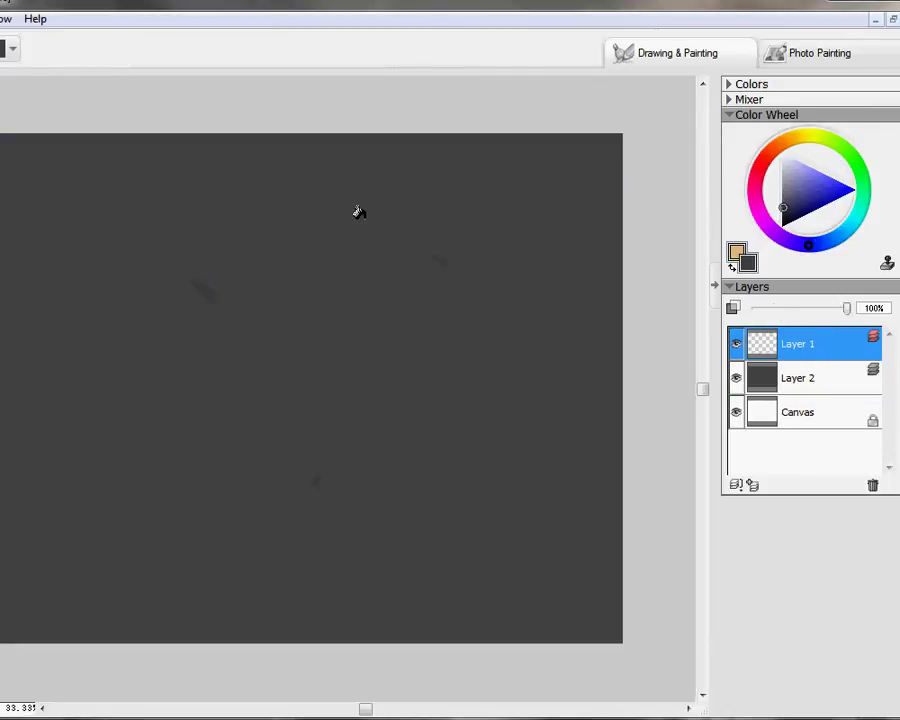
- Draw a short light test stroke and a long curved line on Layer 1
{"action": "key", "text": "b"}
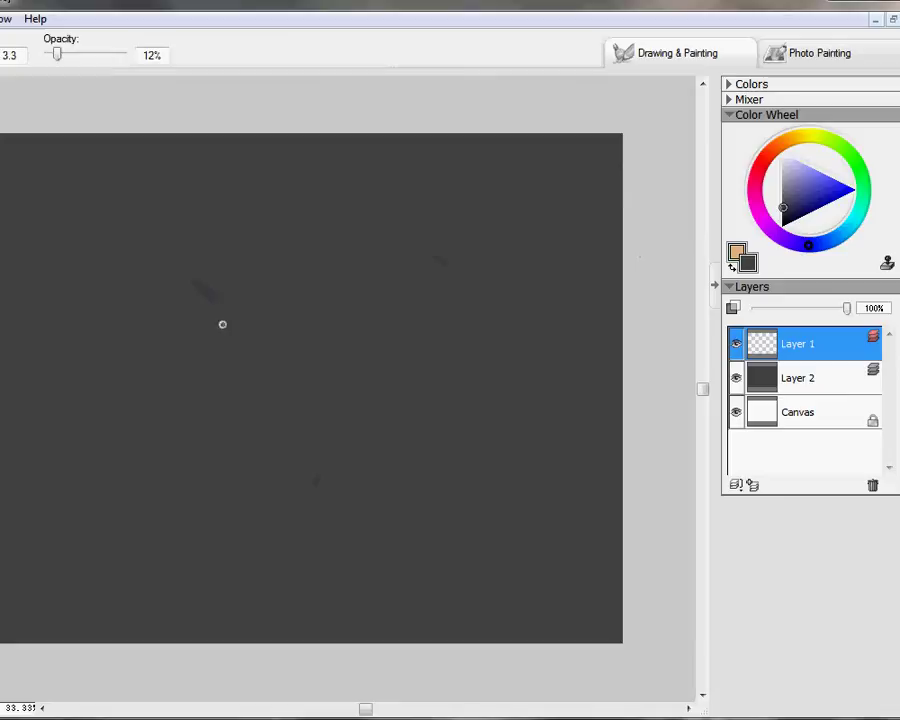
{"action": "left_click_drag", "start_coordinate": [290, 322], "coordinate": [273, 327]}
{"action": "mouse_move", "coordinate": [195, 242]}
{"action": "left_mouse_down"}
{"action": "mouse_move", "coordinate": [324, 428]}
{"action": "mouse_move", "coordinate": [207, 224]}
{"action": "left_mouse_up"}
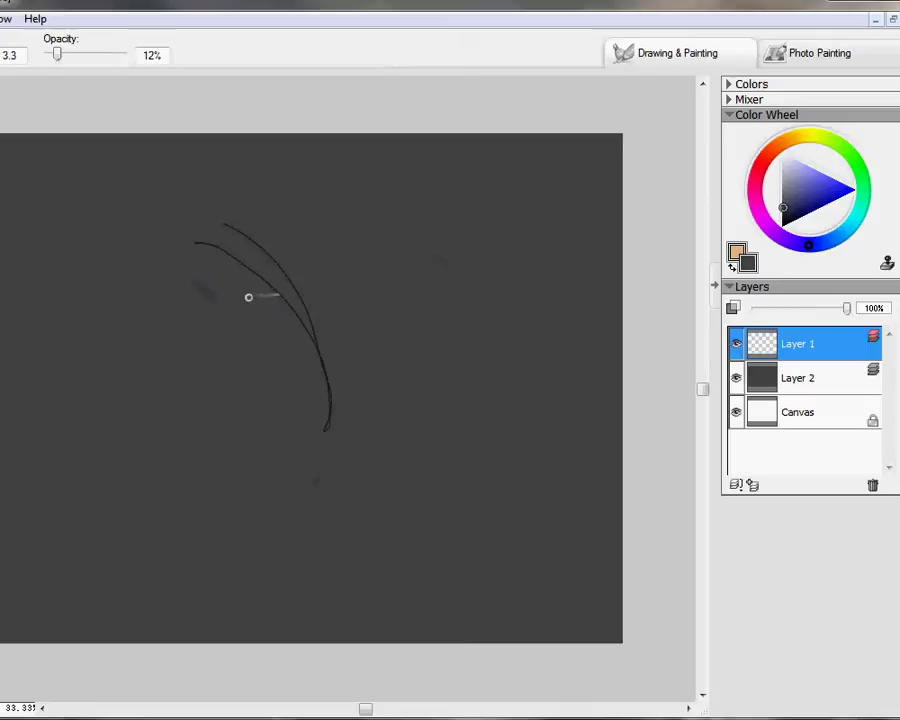
- Add Layer 3 on top and scatter faint light strokes and long loops across it
{"action": "left_click", "coordinate": [752, 485]}
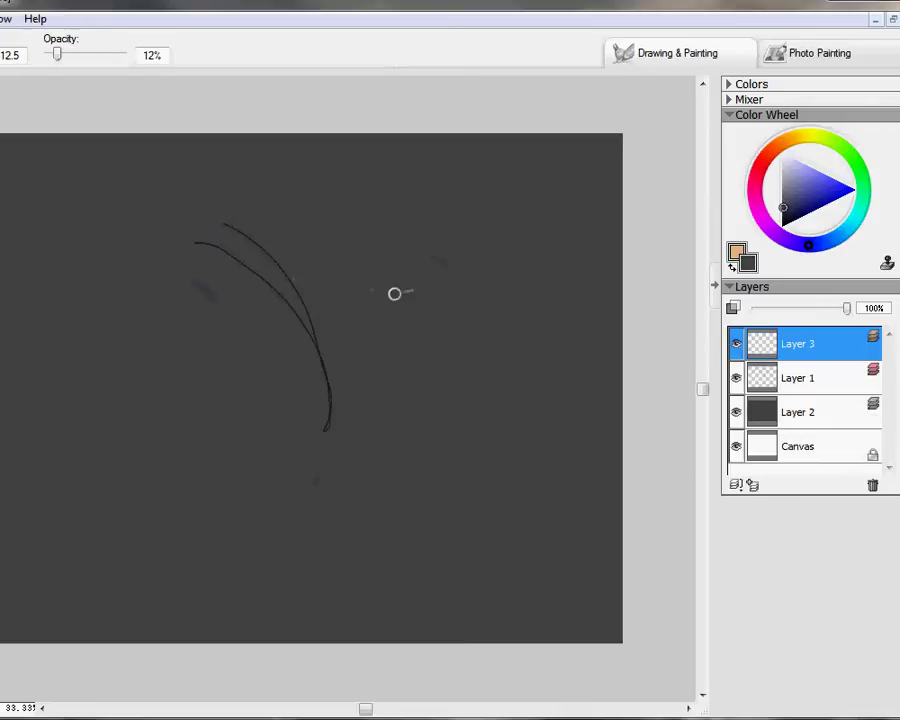
{"action": "left_click_drag", "start_coordinate": [343, 210], "coordinate": [357, 227]}
{"action": "left_click_drag", "start_coordinate": [458, 243], "coordinate": [475, 238]}
{"action": "left_click_drag", "start_coordinate": [285, 192], "coordinate": [302, 195]}
{"action": "left_click_drag", "start_coordinate": [400, 303], "coordinate": [412, 295]}
{"action": "mouse_move", "coordinate": [325, 302]}
{"action": "left_mouse_down"}
{"action": "mouse_move", "coordinate": [270, 272]}
{"action": "mouse_move", "coordinate": [322, 283]}
{"action": "left_mouse_up"}
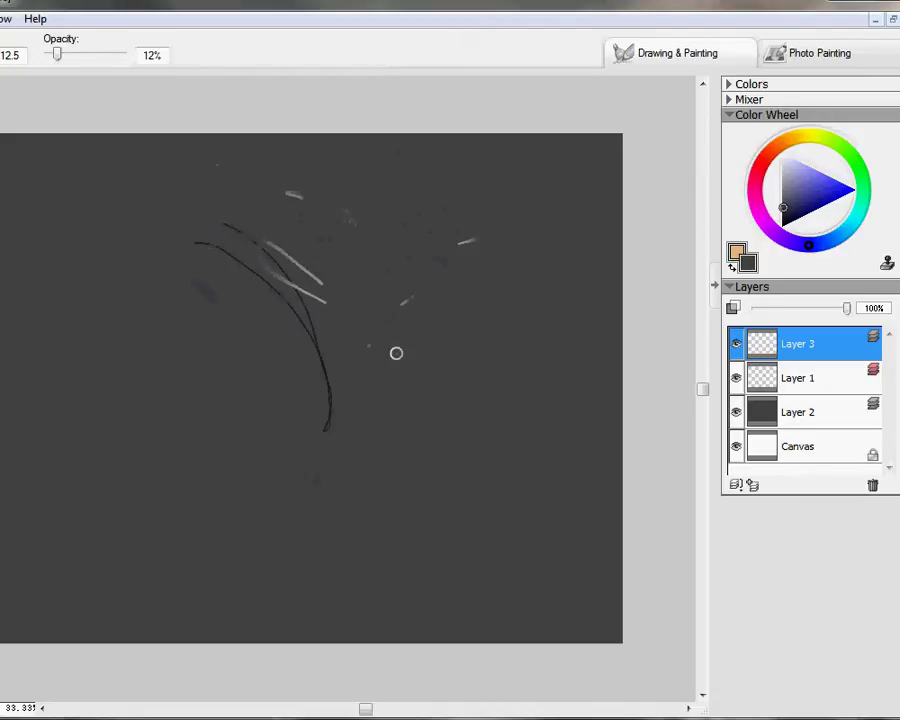
{"action": "left_click_drag", "start_coordinate": [318, 410], "coordinate": [350, 395]}
{"action": "left_click_drag", "start_coordinate": [195, 265], "coordinate": [370, 258]}
{"action": "left_click_drag", "start_coordinate": [350, 404], "coordinate": [76, 469]}
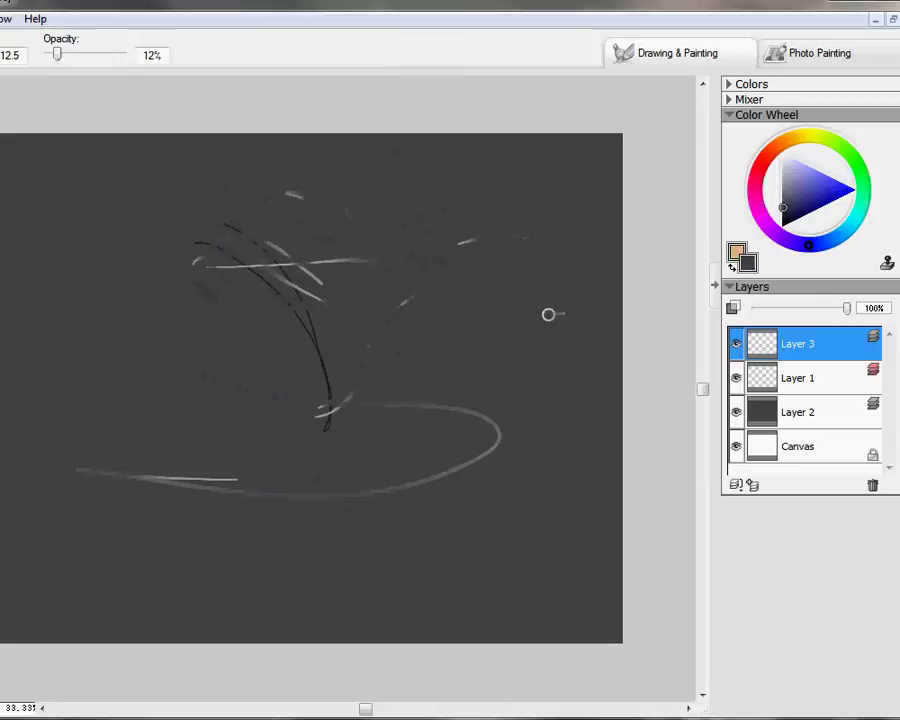
- Pick a pink shade of magenta and paint a big looping pink stroke
{"action": "left_click", "coordinate": [756, 207]}
{"action": "left_click", "coordinate": [810, 183]}
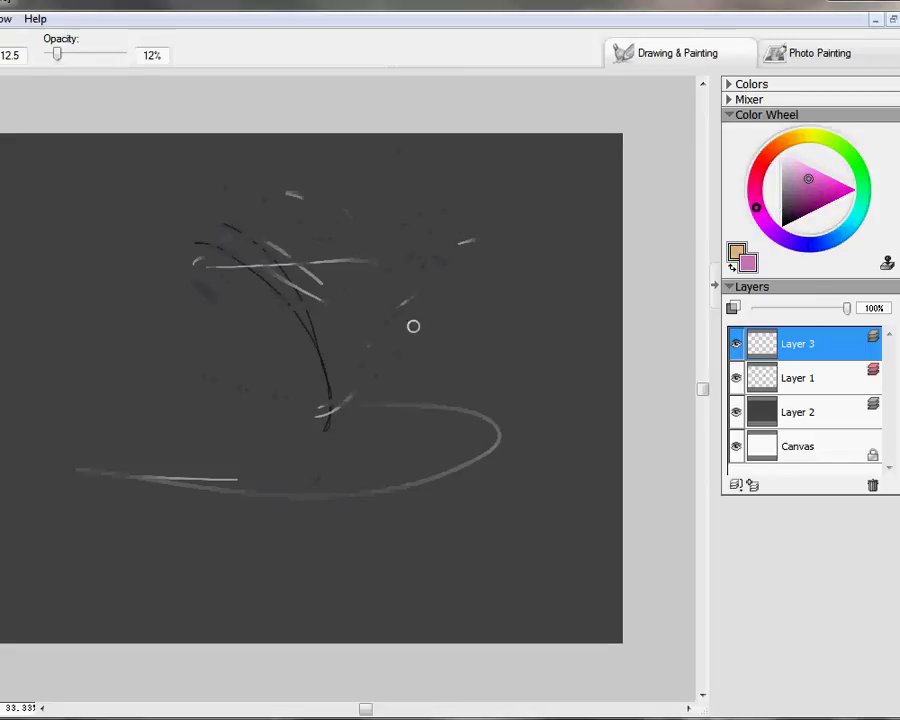
{"action": "mouse_move", "coordinate": [418, 308]}
{"action": "left_mouse_down"}
{"action": "mouse_move", "coordinate": [428, 475]}
{"action": "mouse_move", "coordinate": [468, 482]}
{"action": "mouse_move", "coordinate": [133, 403]}
{"action": "mouse_move", "coordinate": [414, 388]}
{"action": "mouse_move", "coordinate": [211, 422]}
{"action": "mouse_move", "coordinate": [263, 460]}
{"action": "mouse_move", "coordinate": [302, 471]}
{"action": "mouse_move", "coordinate": [292, 434]}
{"action": "left_mouse_up"}
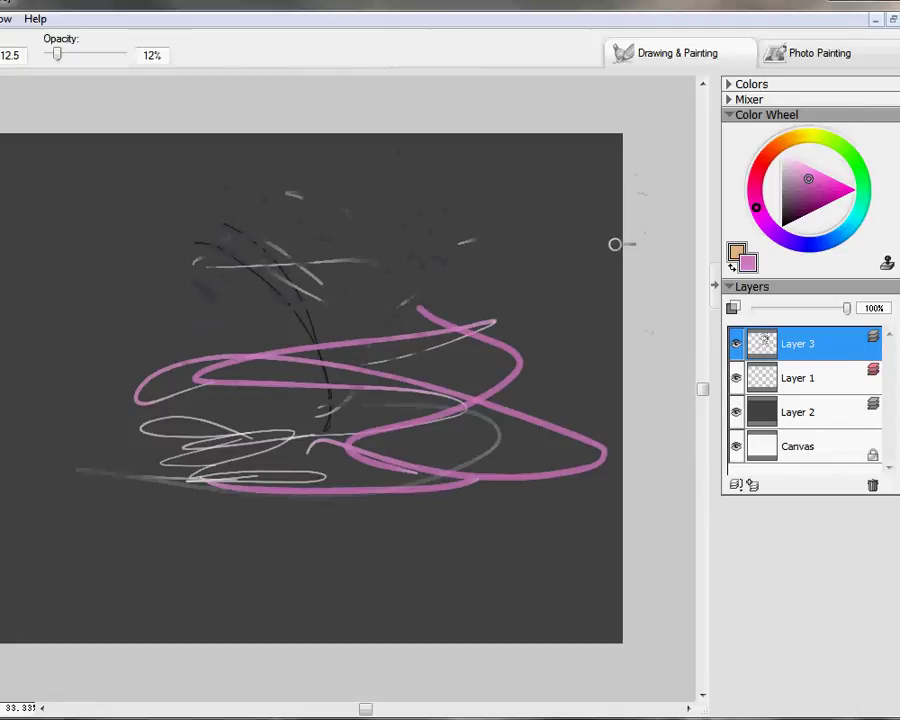
- Delete Layer 2 for a white canvas and select the Scratchboard Tool pen at size 3.5
{"action": "left_click", "coordinate": [872, 485]}
{"action": "left_click", "coordinate": [872, 485]}
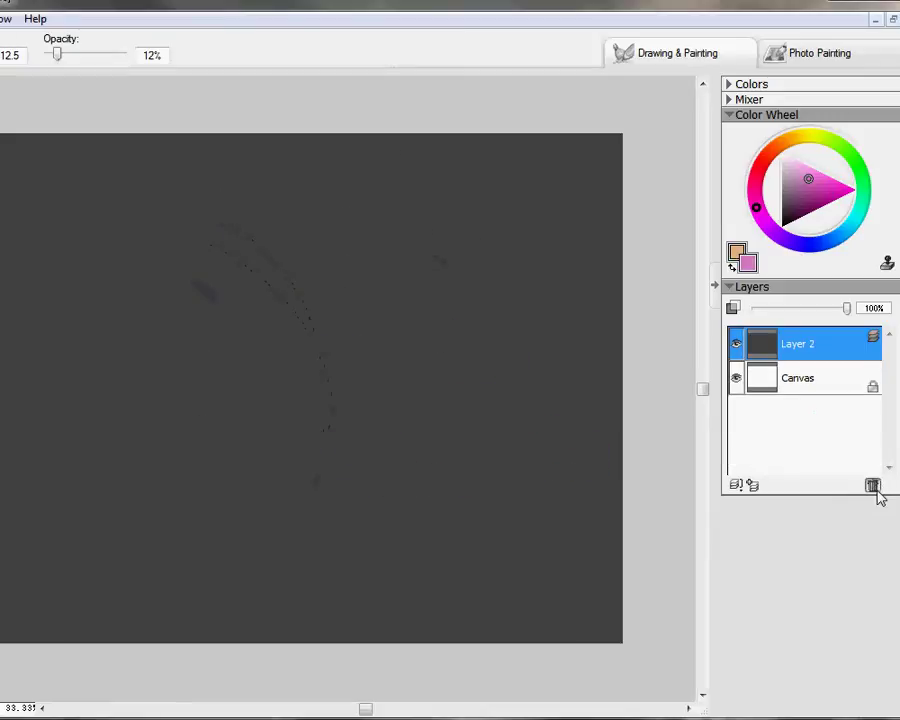
{"action": "left_click", "coordinate": [873, 486]}
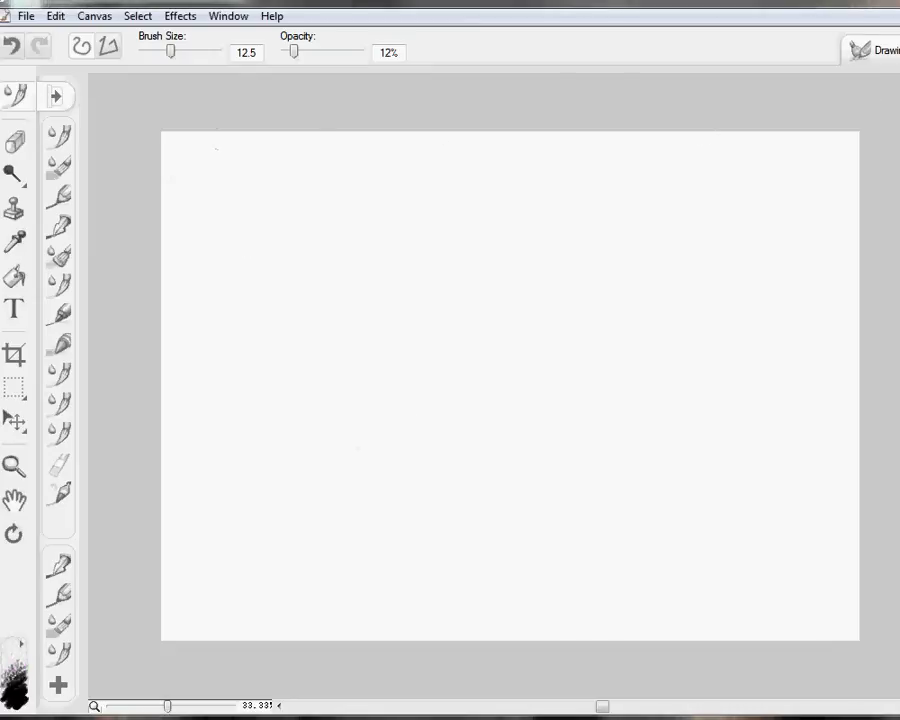
{"action": "left_click", "coordinate": [55, 96]}
{"action": "left_click", "coordinate": [161, 98]}
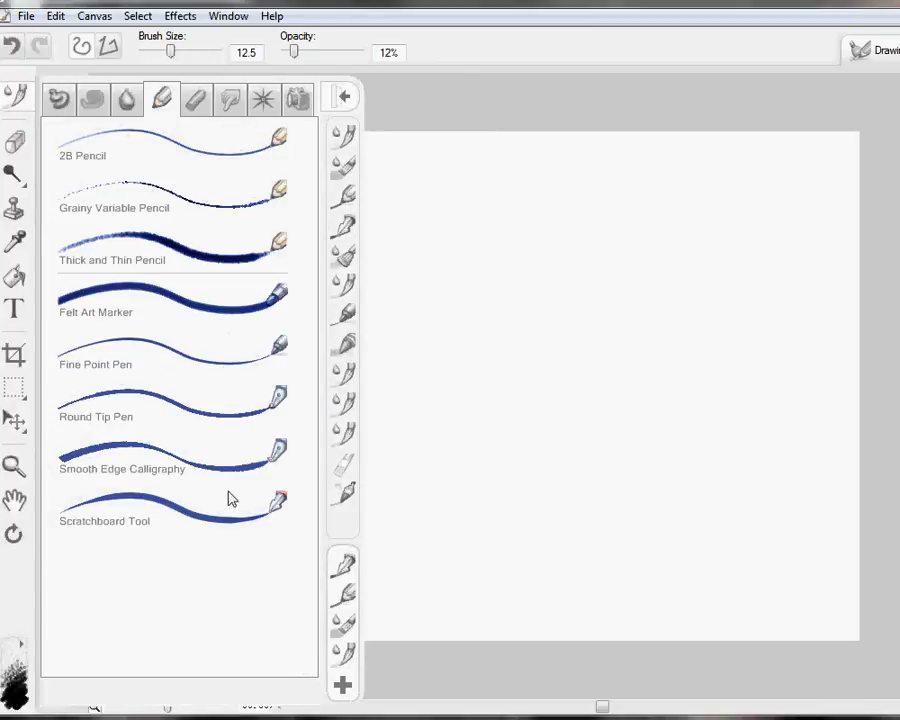
{"action": "left_click", "coordinate": [255, 512]}
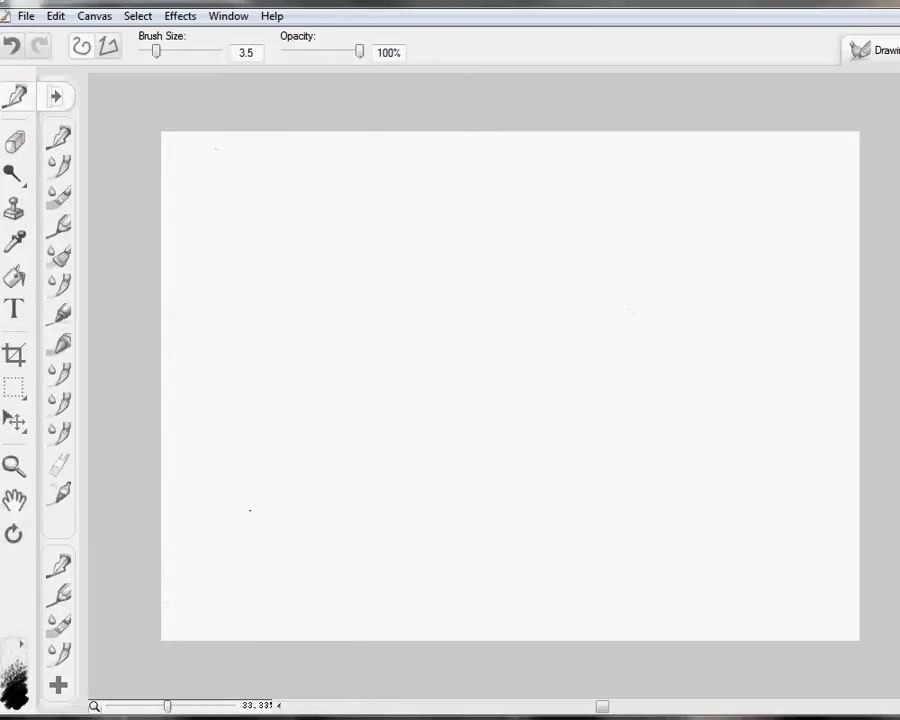
- Draw the tree trunk, a rising branch and the wavy canopy outline in black pen
{"action": "mouse_move", "coordinate": [298, 288]}
{"action": "left_mouse_down"}
{"action": "mouse_move", "coordinate": [325, 373]}
{"action": "mouse_move", "coordinate": [352, 411]}
{"action": "left_mouse_up"}
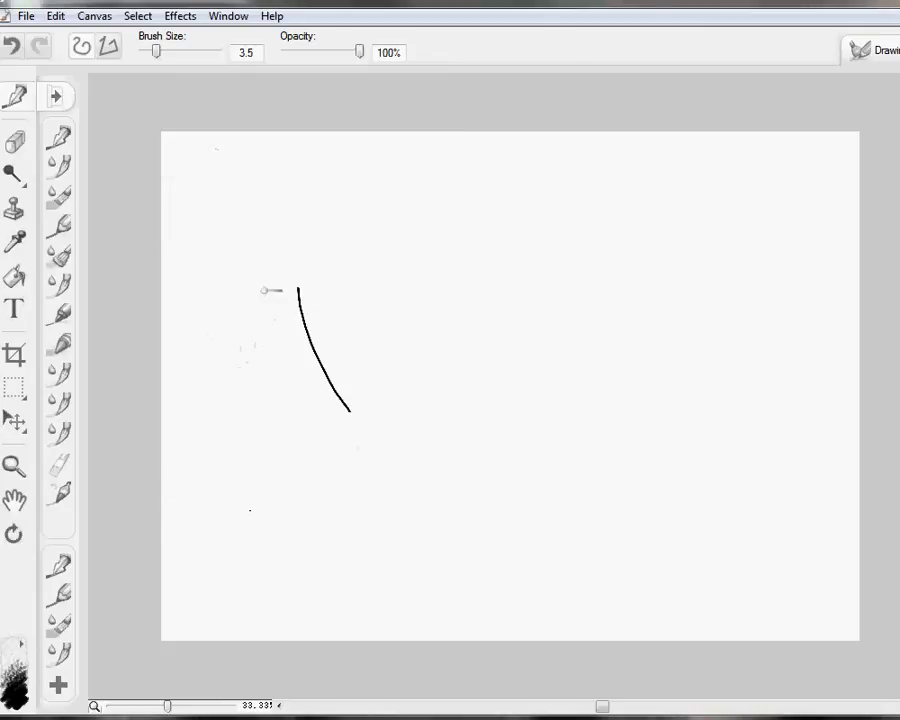
{"action": "left_click_drag", "start_coordinate": [253, 270], "coordinate": [258, 425]}
{"action": "mouse_move", "coordinate": [289, 305]}
{"action": "left_mouse_down"}
{"action": "mouse_move", "coordinate": [299, 340]}
{"action": "mouse_move", "coordinate": [400, 234]}
{"action": "left_mouse_up"}
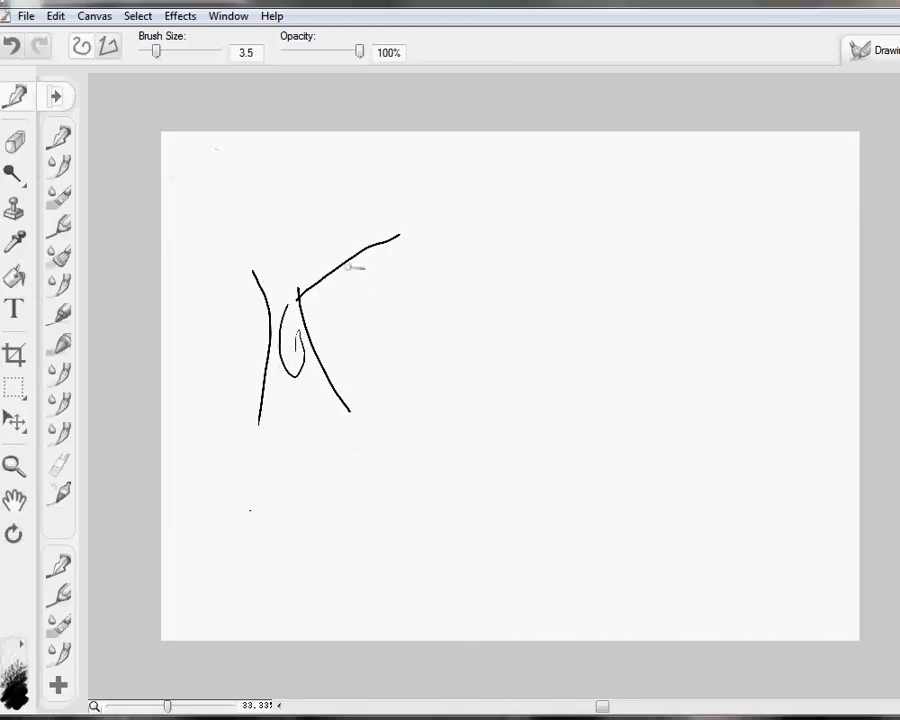
{"action": "left_click_drag", "start_coordinate": [301, 306], "coordinate": [403, 257]}
{"action": "mouse_move", "coordinate": [347, 158]}
{"action": "left_mouse_down"}
{"action": "mouse_move", "coordinate": [410, 176]}
{"action": "mouse_move", "coordinate": [485, 249]}
{"action": "mouse_move", "coordinate": [231, 166]}
{"action": "mouse_move", "coordinate": [162, 212]}
{"action": "left_mouse_up"}
{"action": "mouse_move", "coordinate": [162, 272]}
{"action": "left_mouse_down"}
{"action": "mouse_move", "coordinate": [259, 306]}
{"action": "mouse_move", "coordinate": [505, 278]}
{"action": "left_mouse_up"}
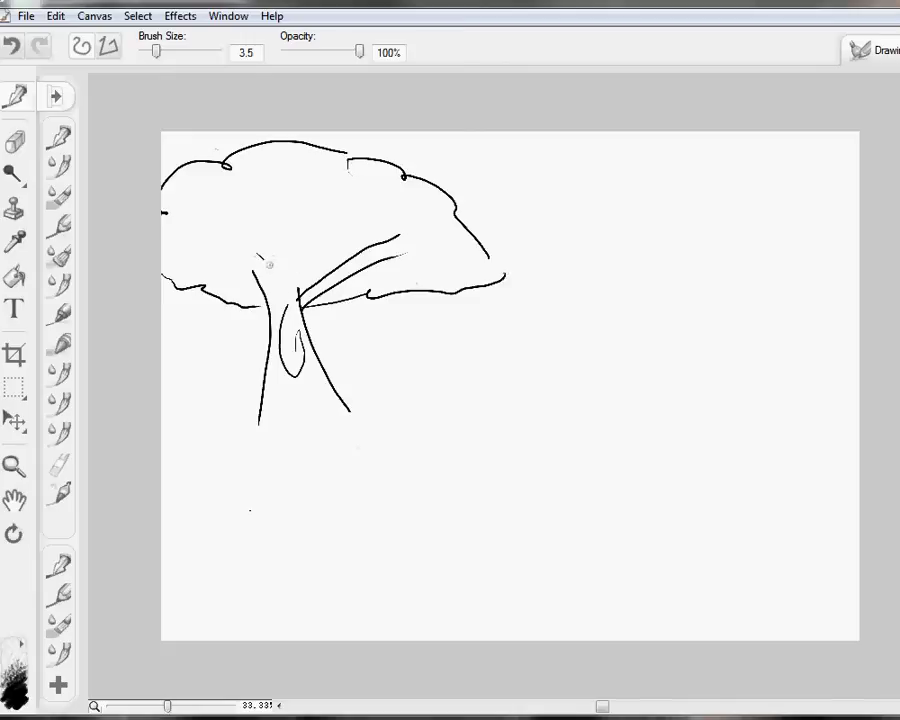
{"action": "left_click_drag", "start_coordinate": [262, 262], "coordinate": [283, 289]}
- Add the horizon line, two grass tufts and a small flower left of the trunk
{"action": "left_click_drag", "start_coordinate": [170, 421], "coordinate": [606, 451]}
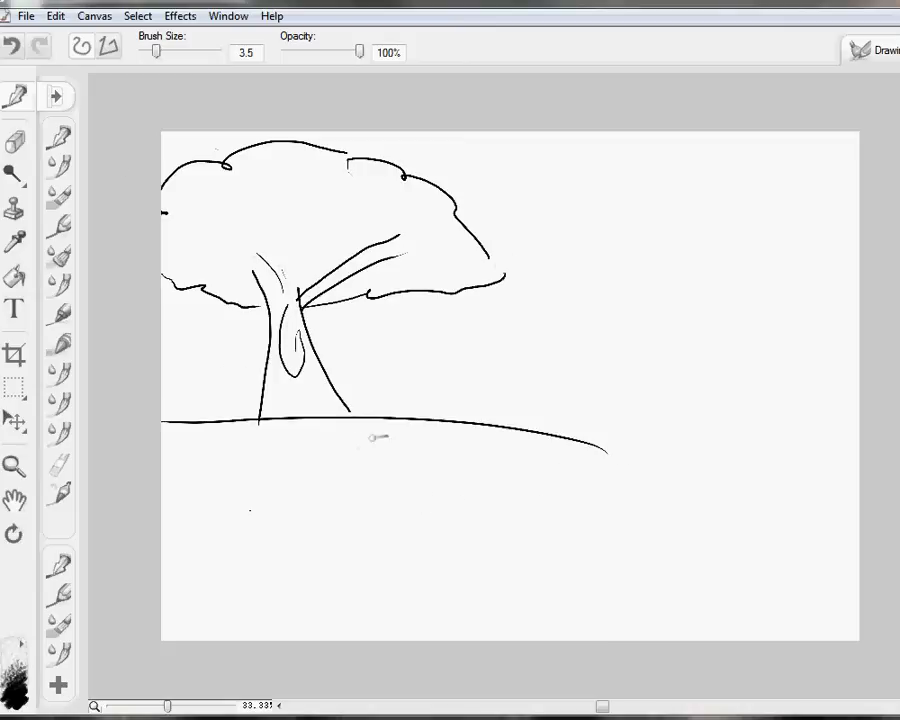
{"action": "left_click_drag", "start_coordinate": [383, 433], "coordinate": [432, 372]}
{"action": "left_click_drag", "start_coordinate": [413, 417], "coordinate": [433, 380]}
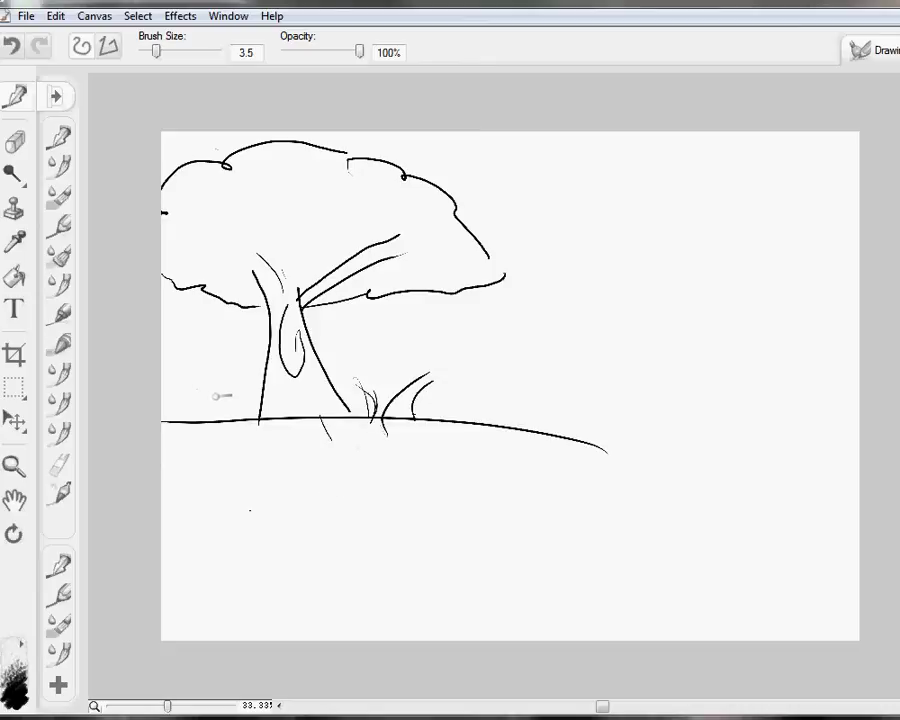
{"action": "left_click_drag", "start_coordinate": [207, 382], "coordinate": [232, 391]}
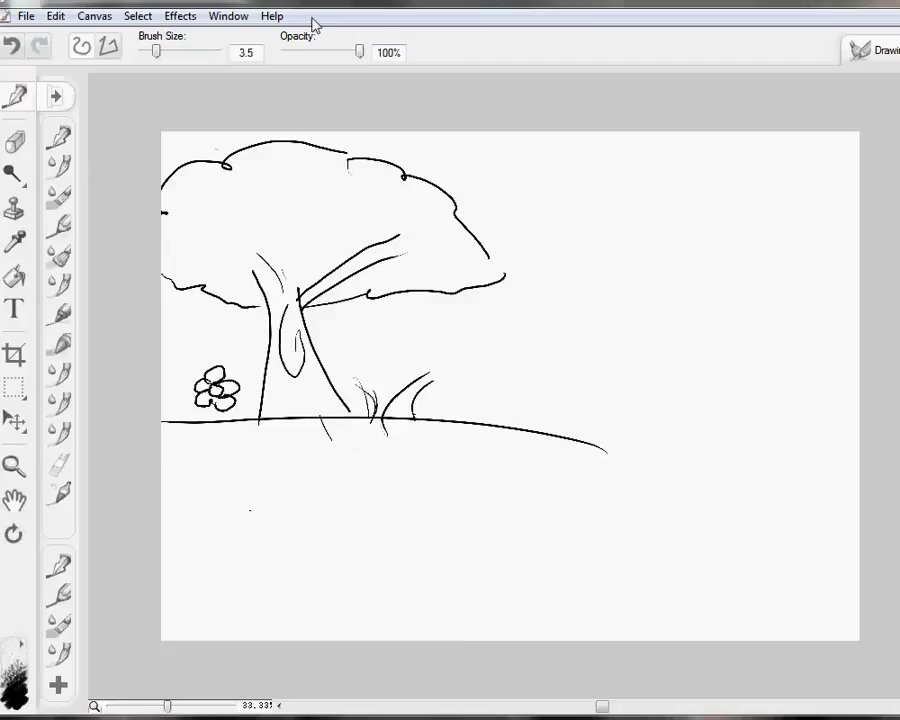
- Save the sketch as a Good-quality JPEG named Lineart in WIP, without replacing Untitled-2.jpg
{"action": "left_click", "coordinate": [44, 17]}
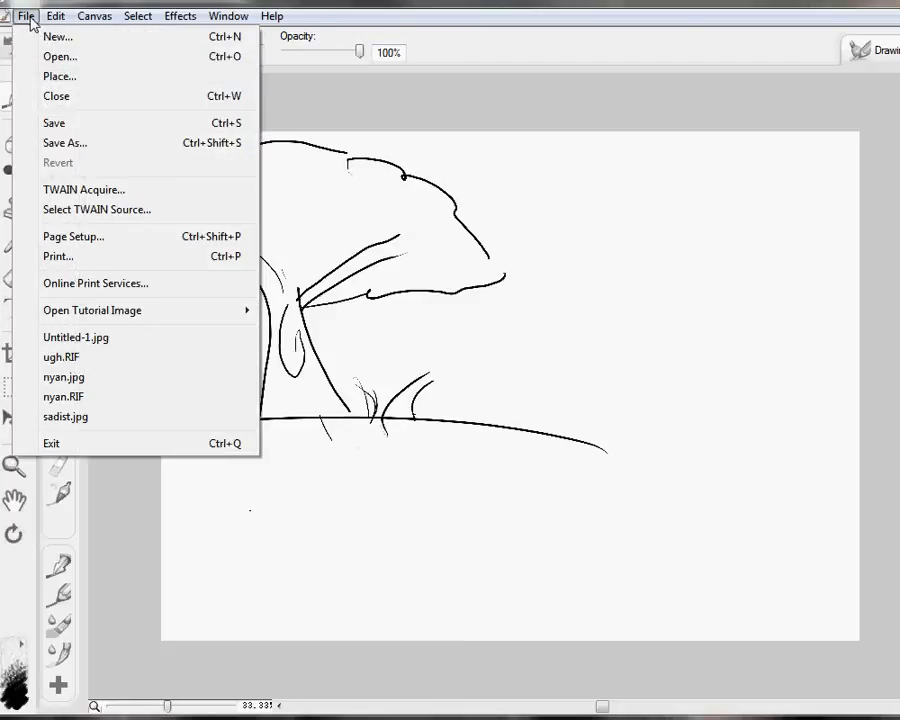
{"action": "left_click", "coordinate": [29, 17]}
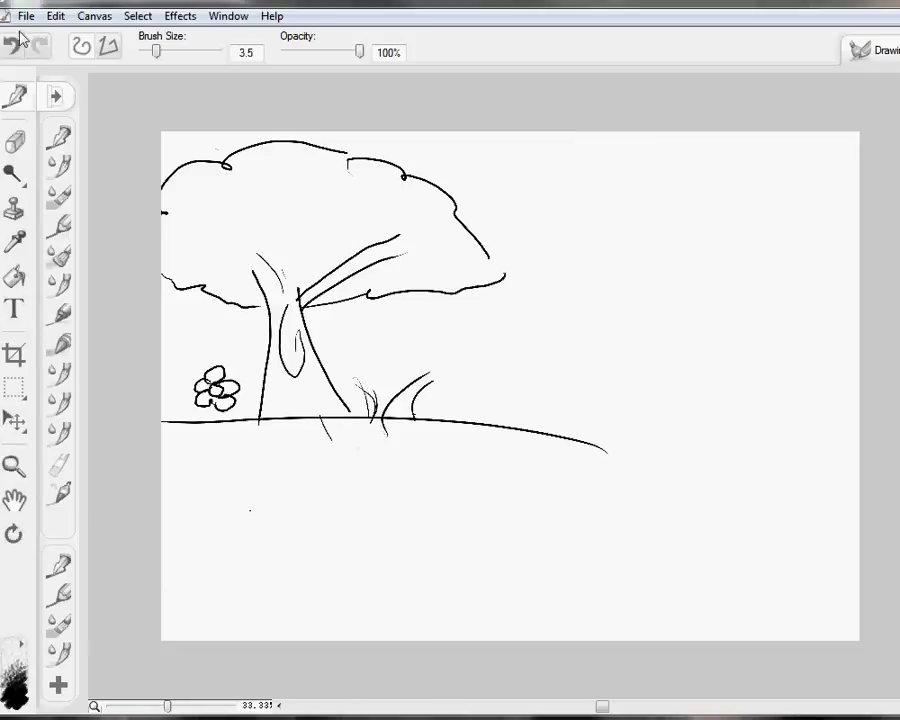
{"action": "left_click", "coordinate": [20, 18]}
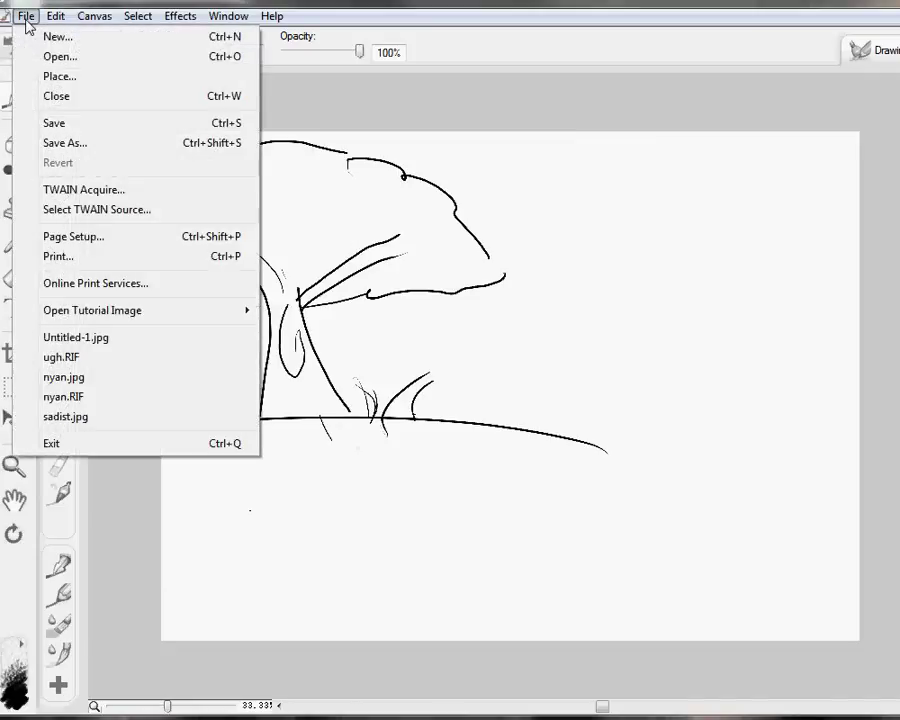
{"action": "left_click", "coordinate": [101, 145]}
{"action": "left_click", "coordinate": [603, 522]}
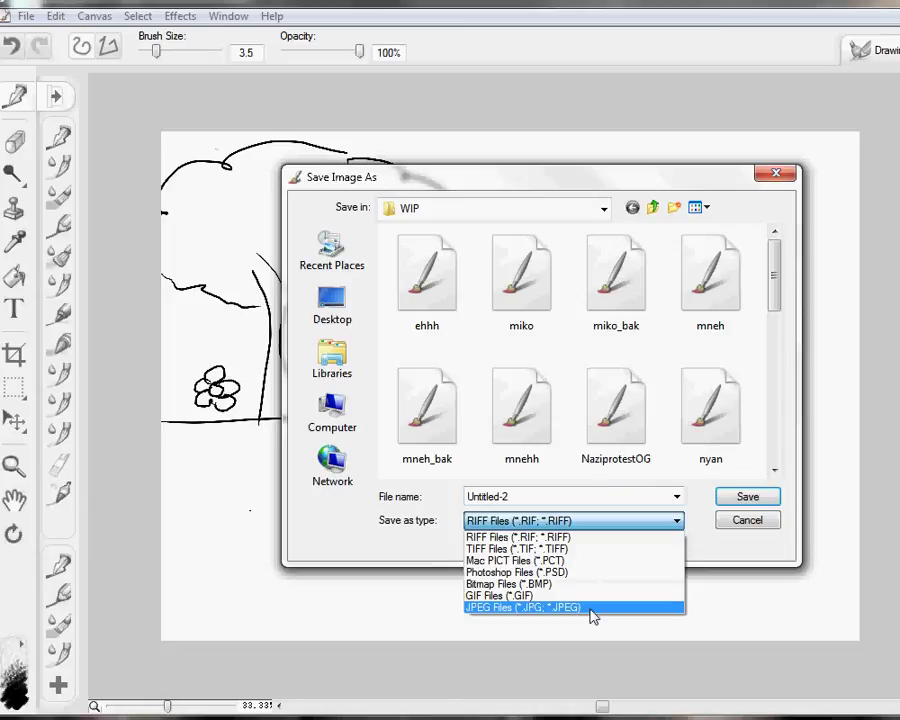
{"action": "left_click", "coordinate": [592, 608]}
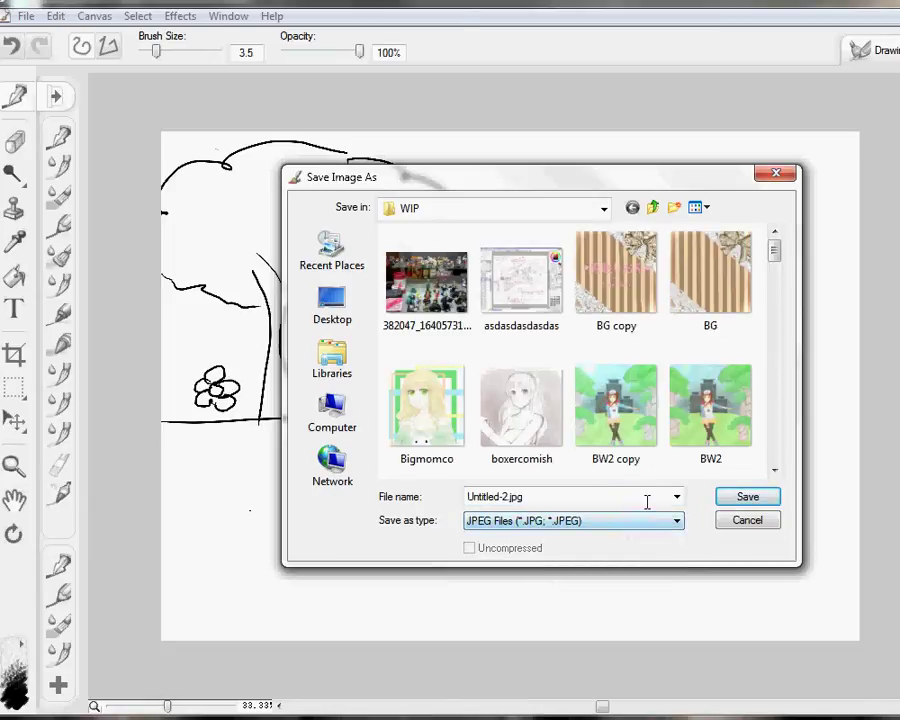
{"action": "left_click", "coordinate": [766, 500]}
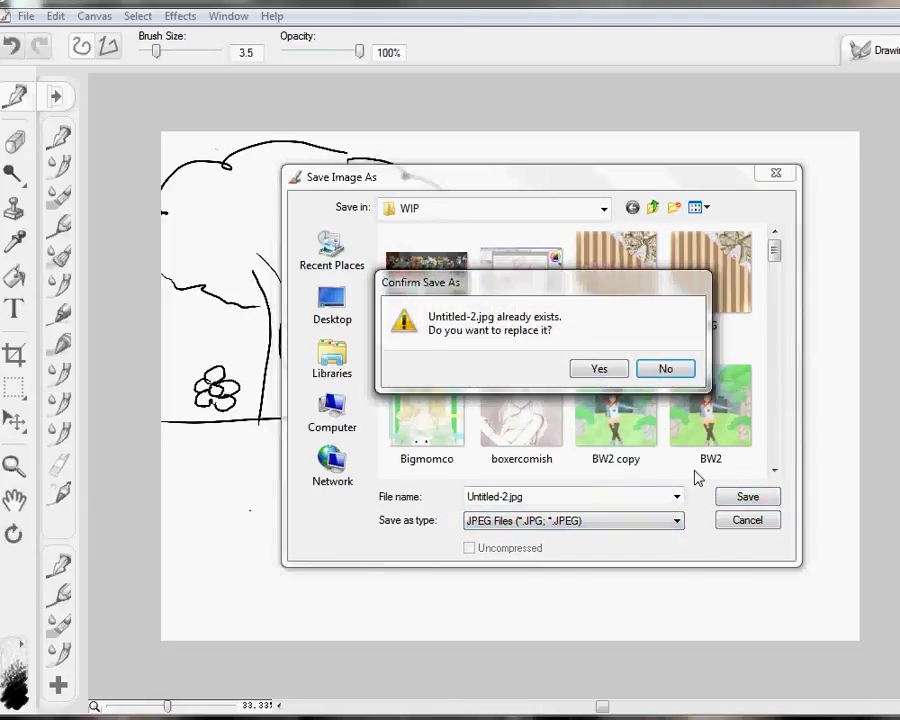
{"action": "left_click", "coordinate": [665, 368]}
{"action": "key", "text": "BackSpace"}
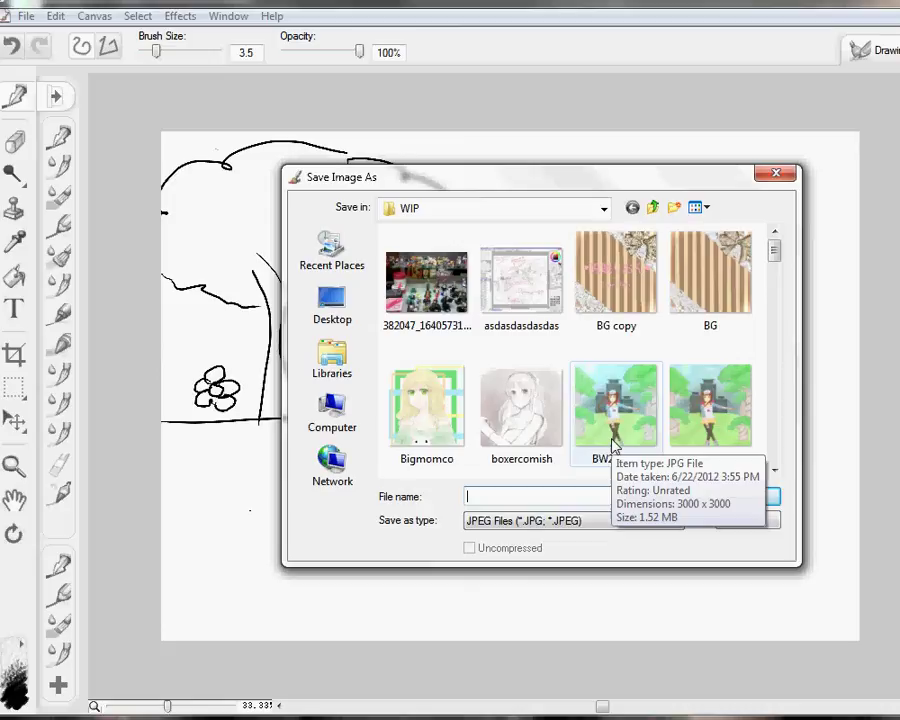
{"action": "type", "text": "Linea"}
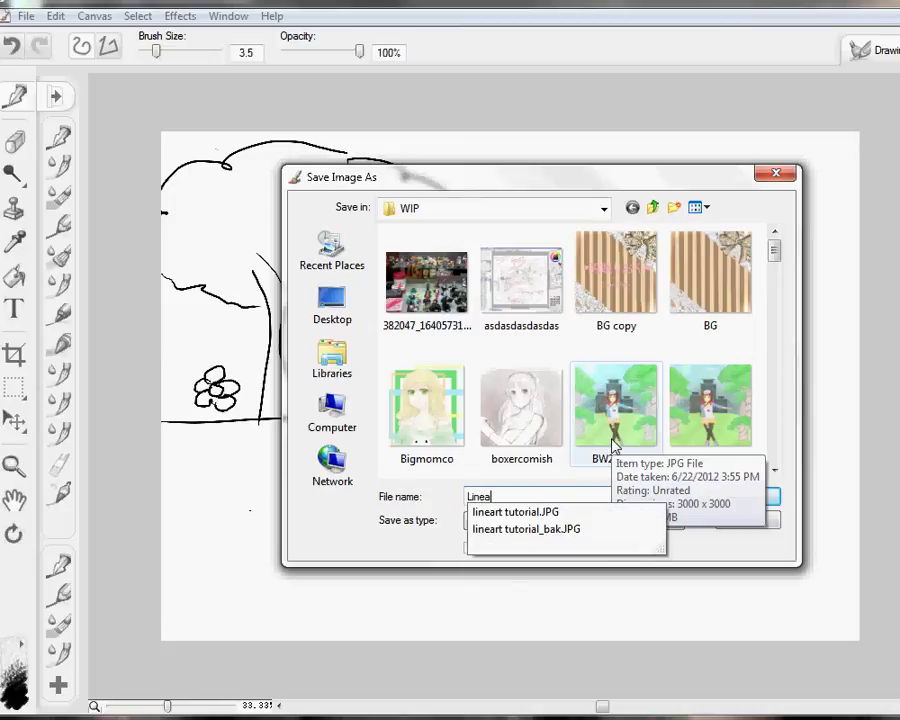
{"action": "type", "text": "rt"}
{"action": "key", "text": "Return"}
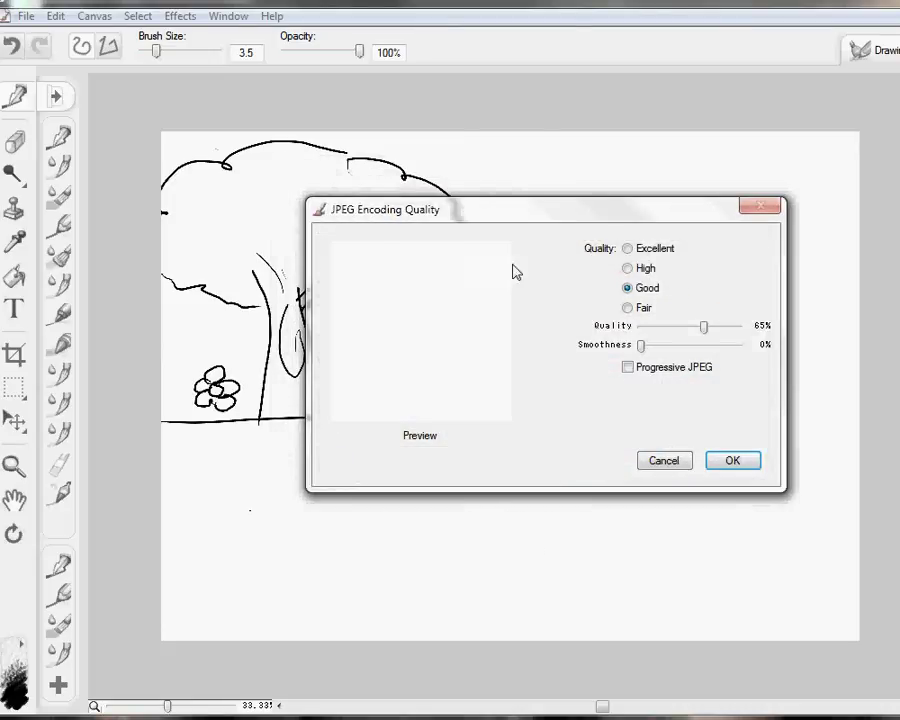
{"action": "left_click", "coordinate": [735, 461]}
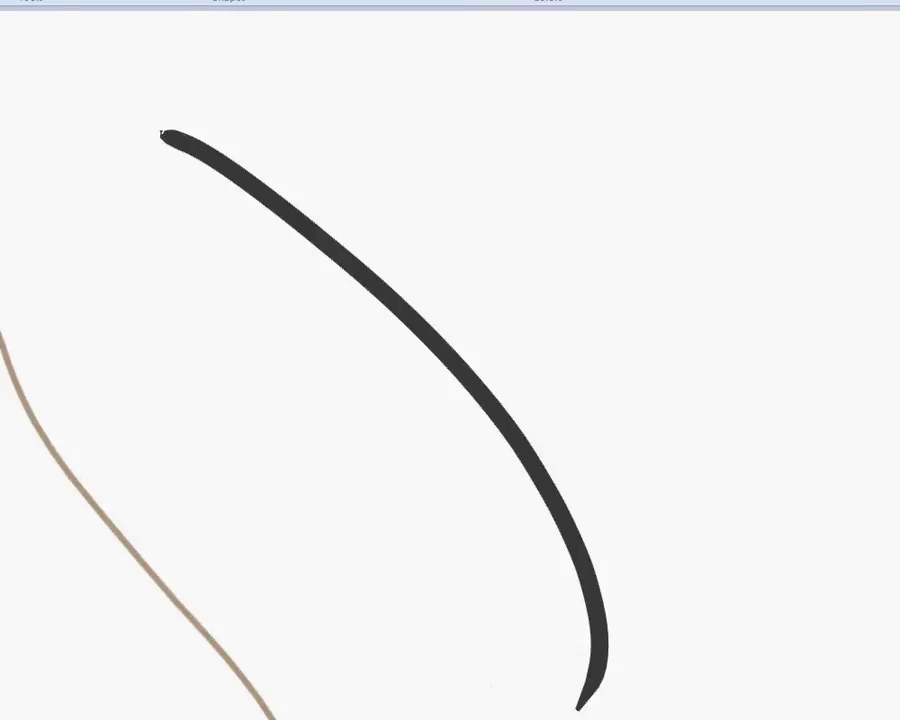
- Open the Lineart JPEG from the WIP folder in Microsoft Paint
{"action": "key", "text": "alt+f"}
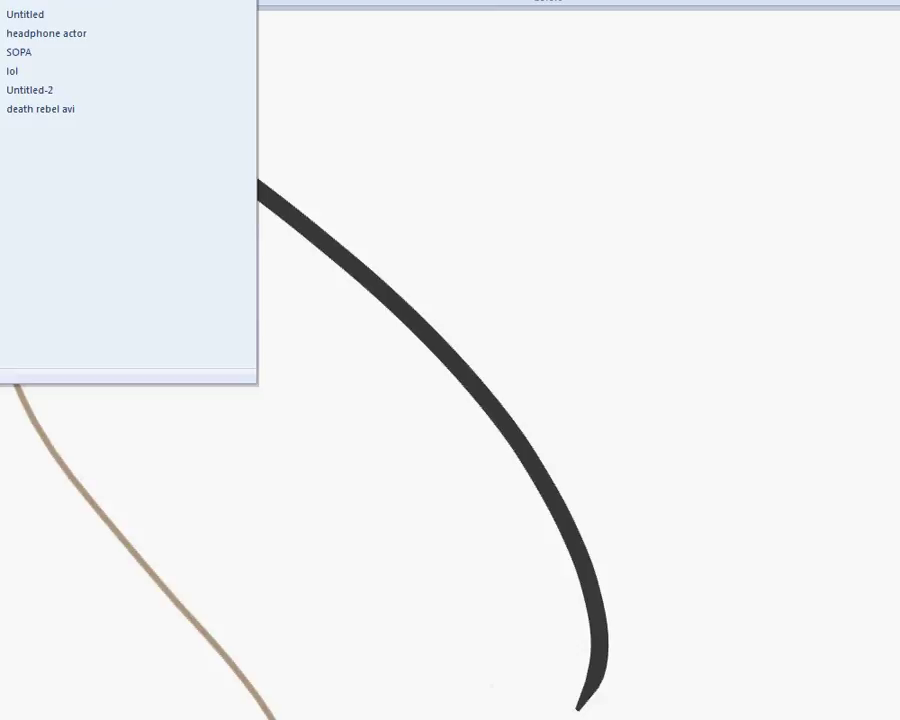
{"action": "key", "text": "Escape"}
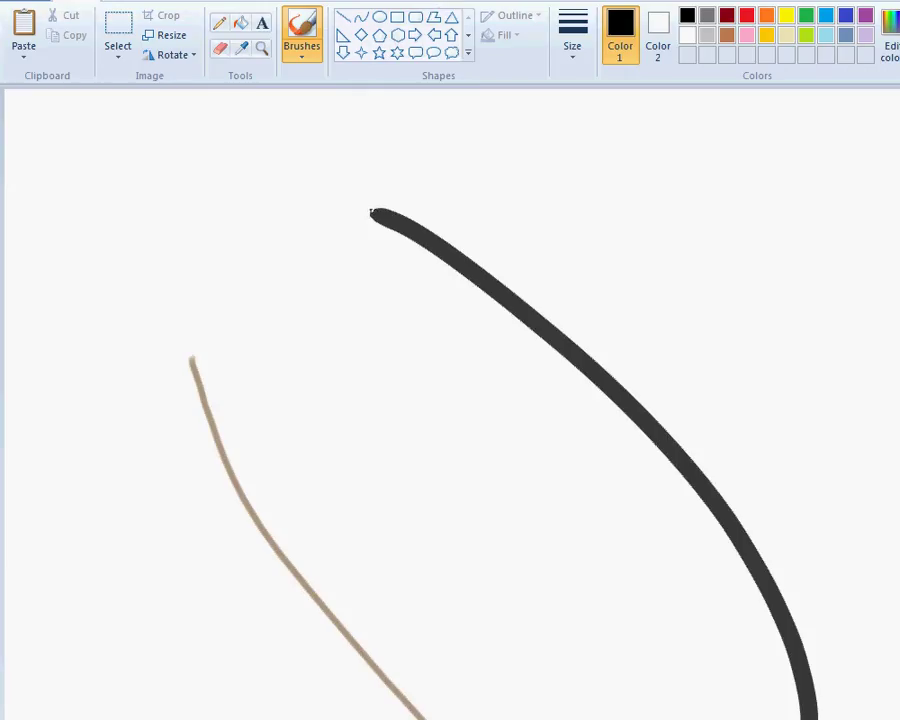
{"action": "key", "text": "alt+f"}
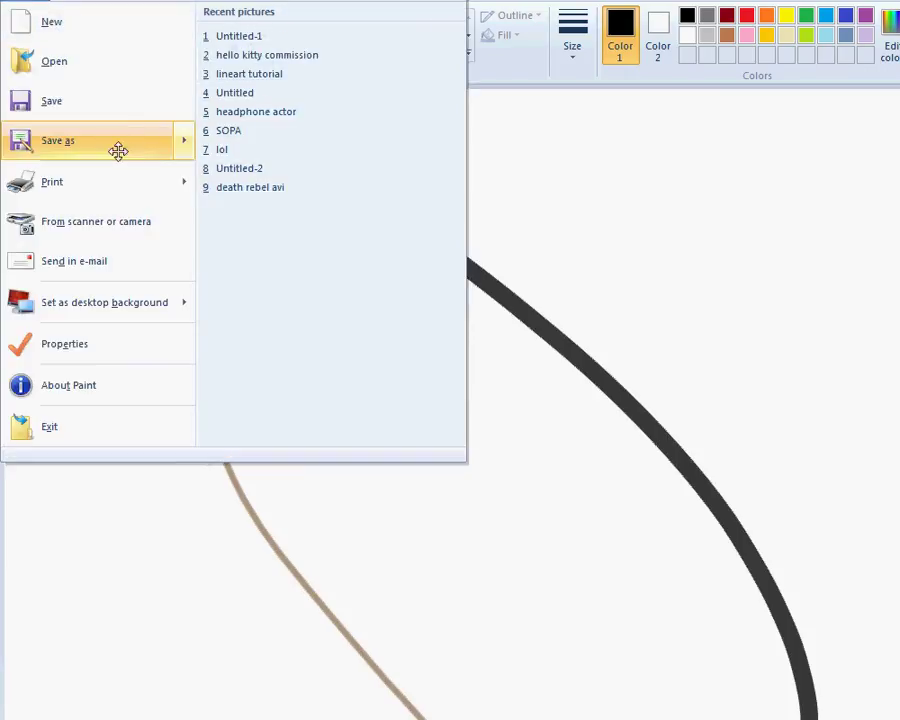
{"action": "key", "text": "Escape"}
{"action": "key", "text": "ctrl+o"}
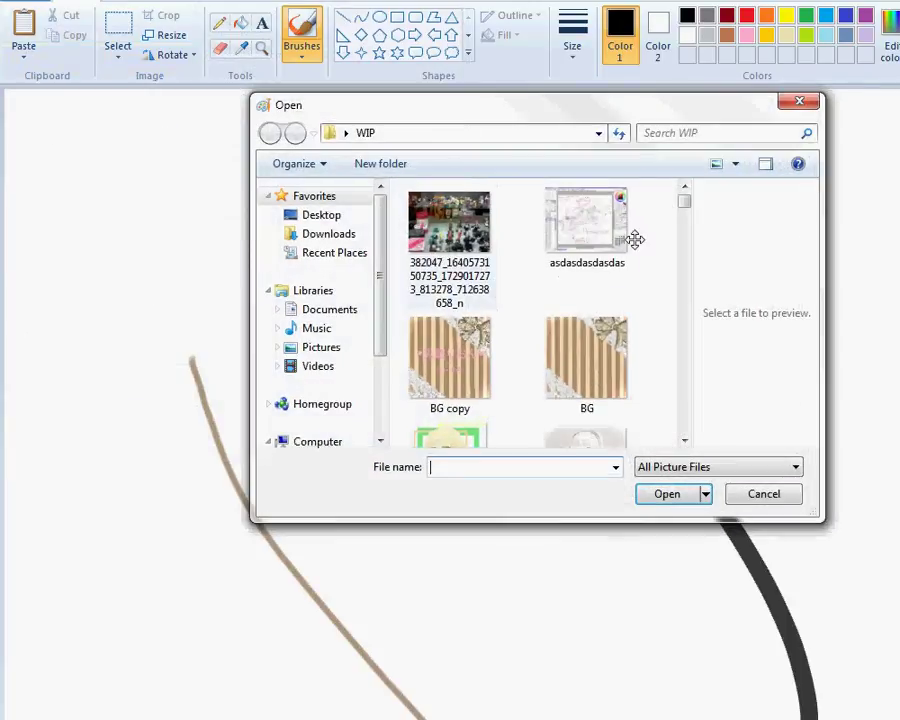
{"action": "mouse_move", "coordinate": [686, 195]}
{"action": "left_mouse_down"}
{"action": "mouse_move", "coordinate": [673, 289]}
{"action": "mouse_move", "coordinate": [681, 390]}
{"action": "mouse_move", "coordinate": [679, 299]}
{"action": "left_mouse_up"}
{"action": "left_click", "coordinate": [617, 404]}
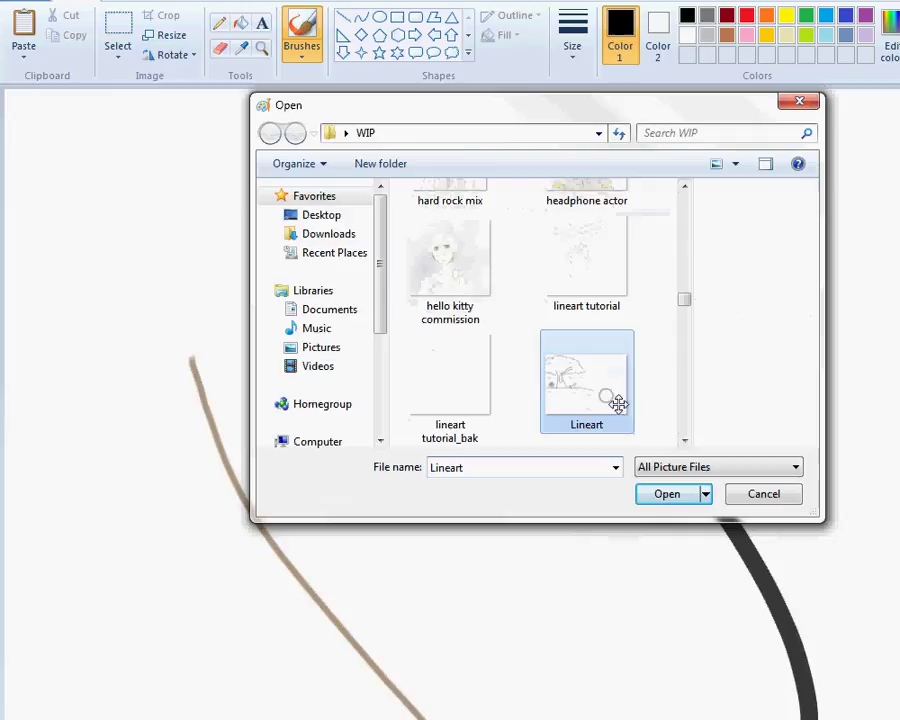
{"action": "left_click", "coordinate": [648, 490]}
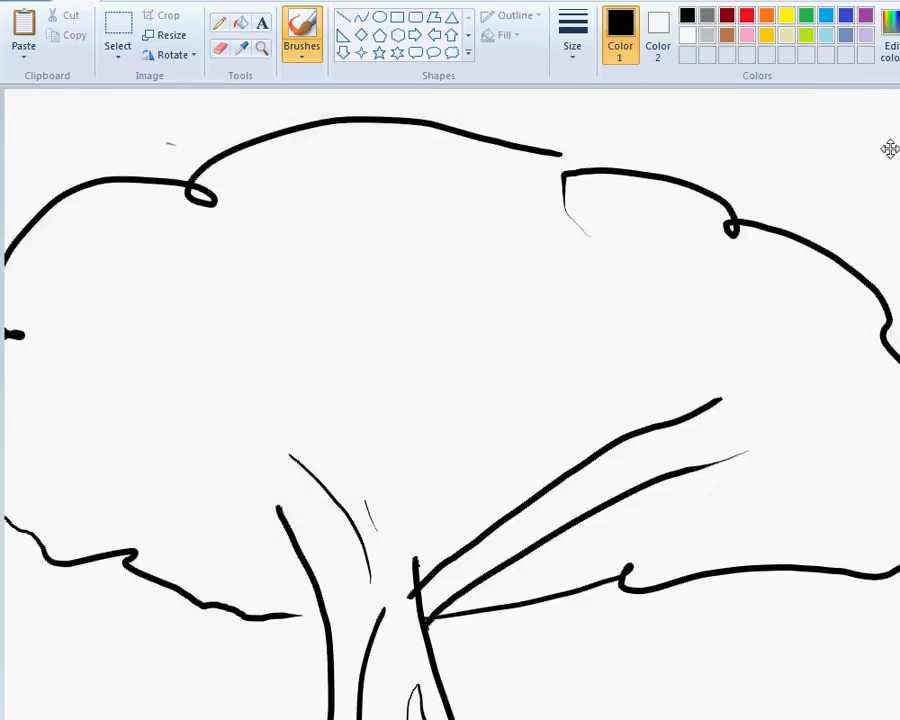
- Zoom out on the whole tree, then zoom in on the trunk with the Magnifier
{"action": "left_click", "coordinate": [261, 48]}
{"action": "right_click", "coordinate": [288, 262]}
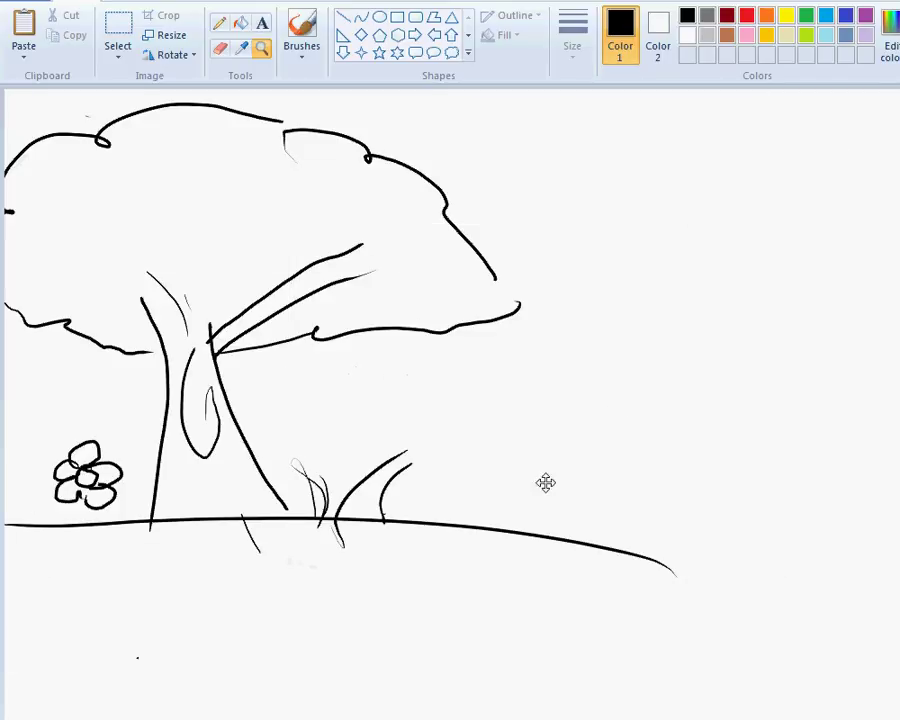
{"action": "left_click", "coordinate": [395, 390]}
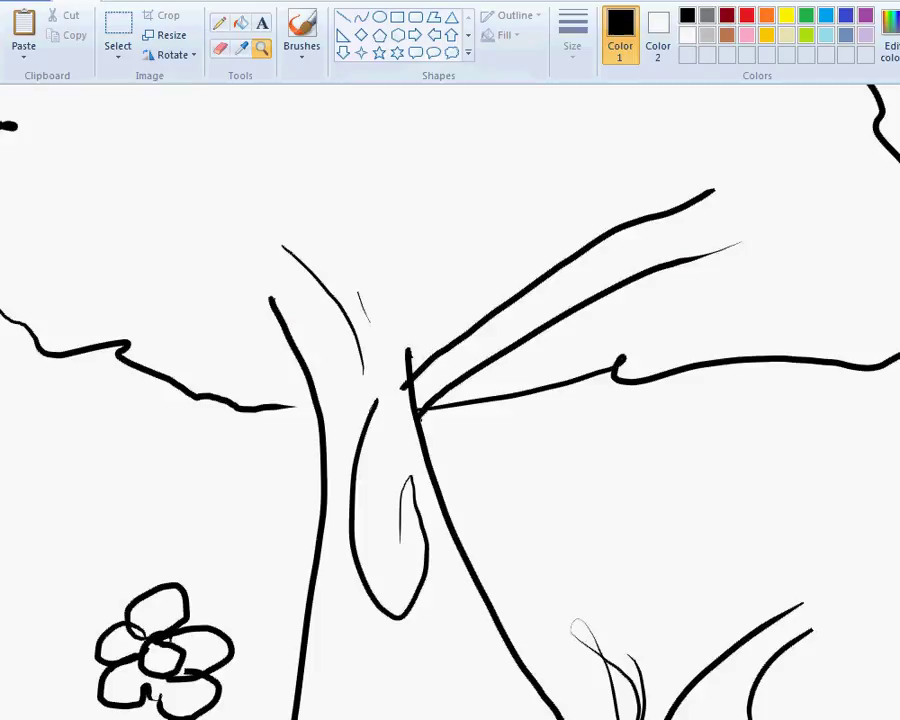
- Doodle a small face right of the trunk with the Pencil, then return to Corel Painter
{"action": "left_click", "coordinate": [219, 23]}
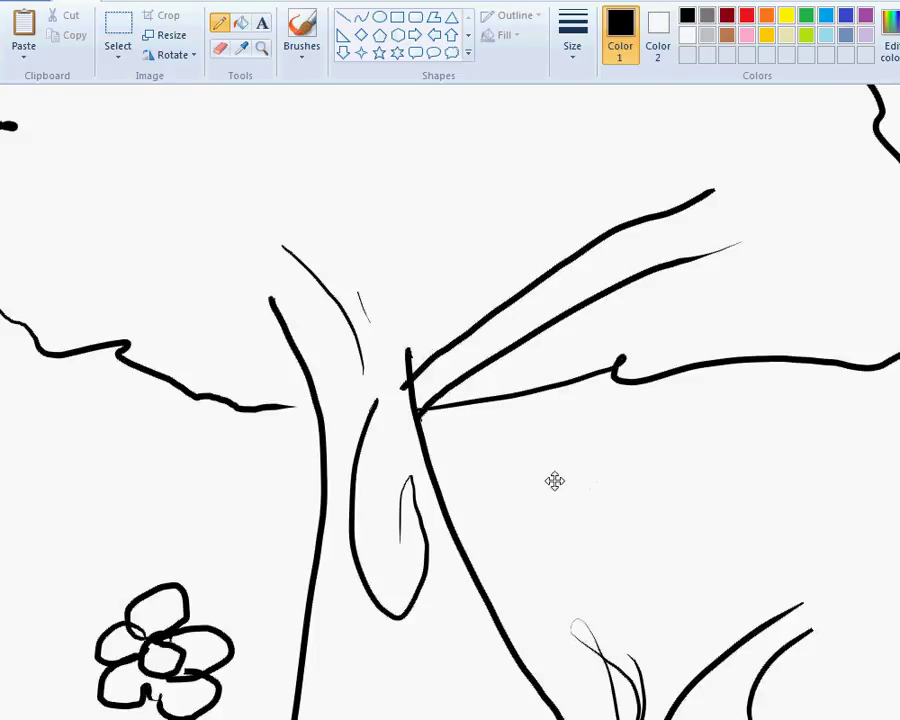
{"action": "mouse_move", "coordinate": [548, 480]}
{"action": "left_mouse_down"}
{"action": "mouse_move", "coordinate": [573, 486]}
{"action": "mouse_move", "coordinate": [646, 469]}
{"action": "mouse_move", "coordinate": [644, 480]}
{"action": "left_mouse_up"}
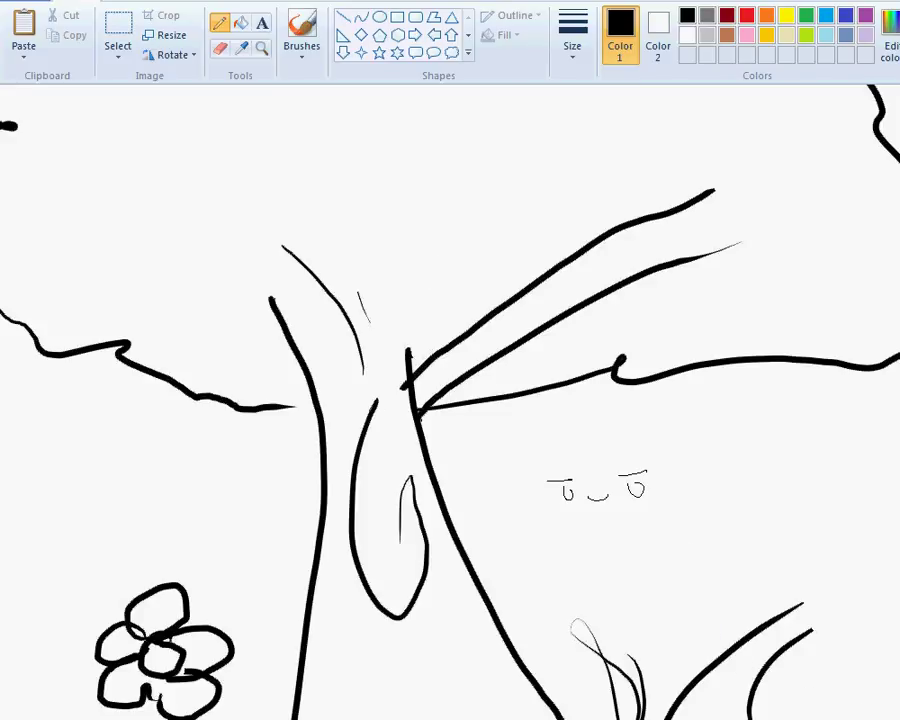
{"action": "key", "text": "alt+Tab"}
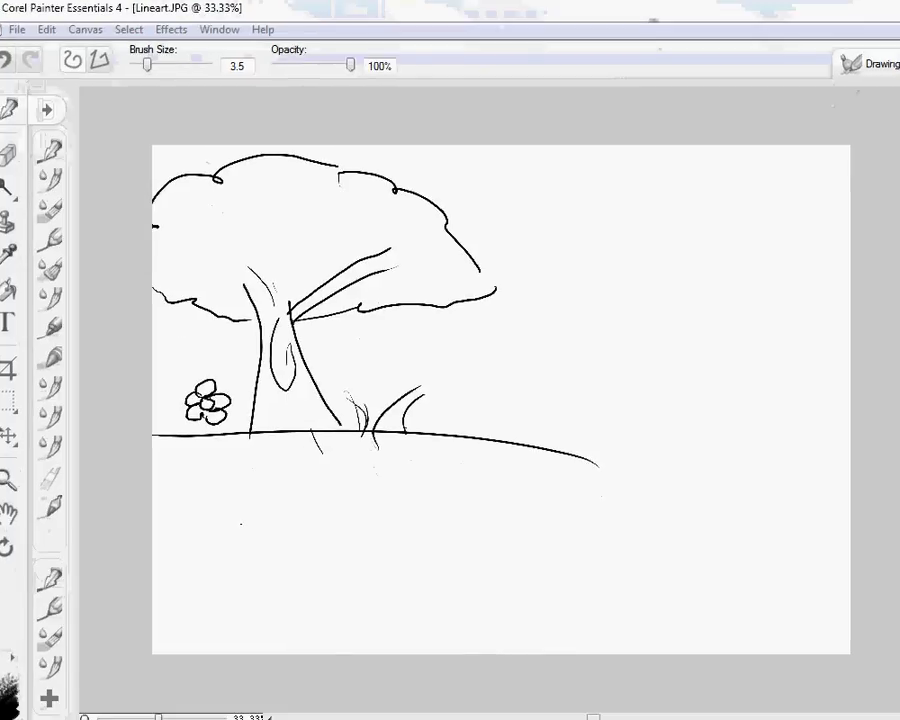
- Calibrate Brush Tracking with test strokes: velocity scale 0.50, power 0.17, pressure scale 0.95, power 4.00
{"action": "left_click", "coordinate": [24, 30]}
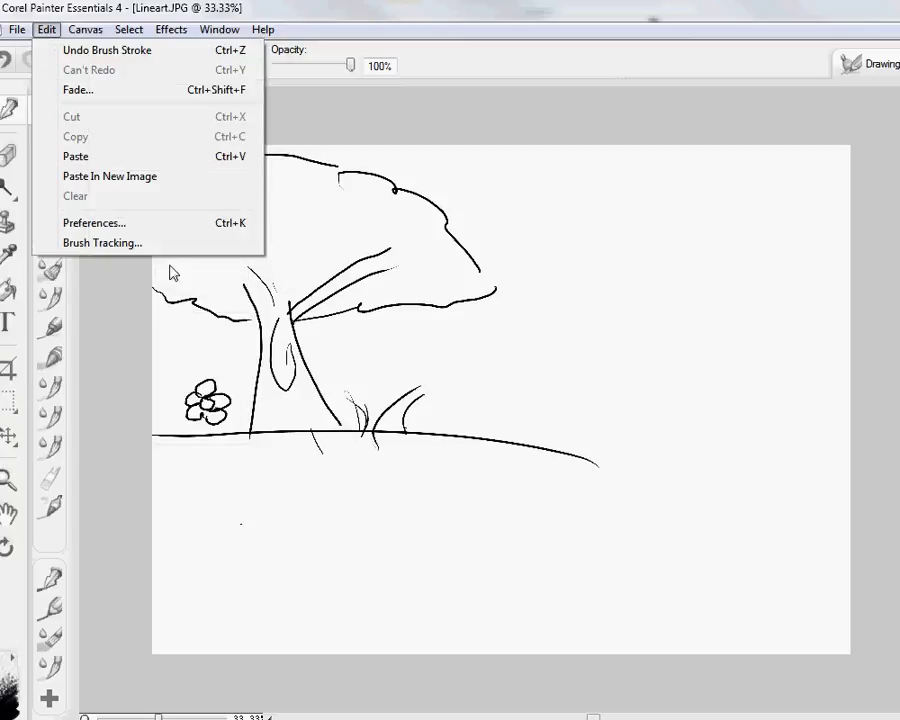
{"action": "left_click", "coordinate": [183, 244]}
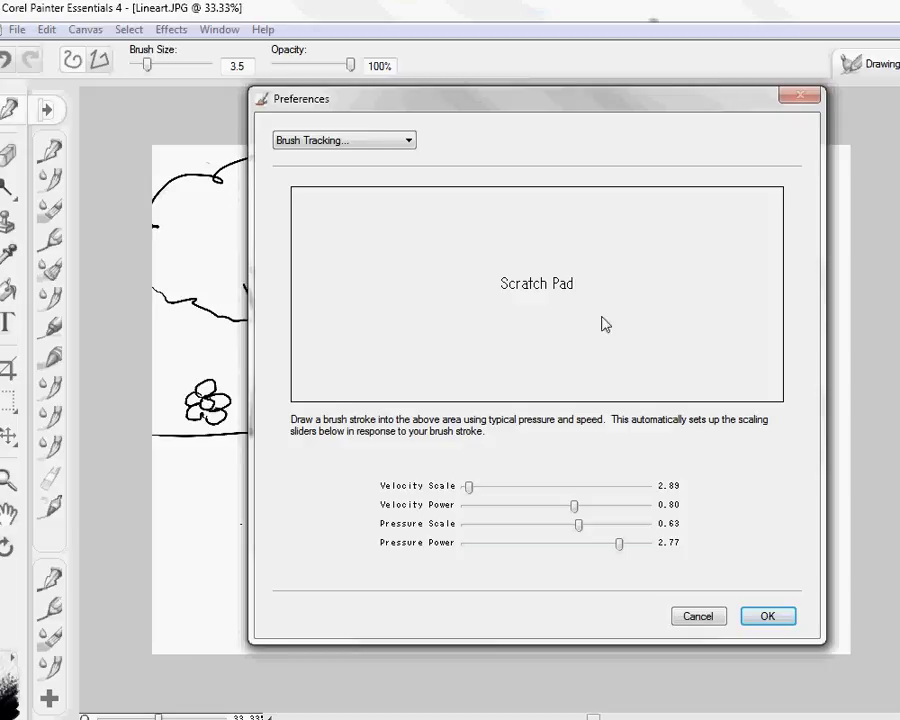
{"action": "mouse_move", "coordinate": [405, 336]}
{"action": "left_mouse_down"}
{"action": "mouse_move", "coordinate": [460, 348]}
{"action": "mouse_move", "coordinate": [550, 305]}
{"action": "left_mouse_up"}
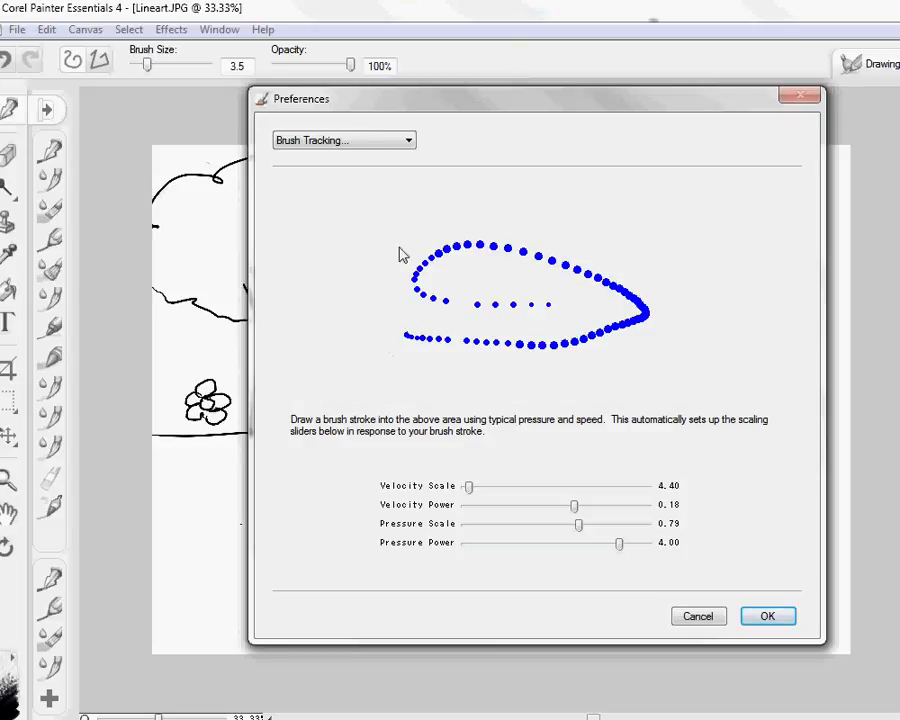
{"action": "left_click_drag", "start_coordinate": [327, 250], "coordinate": [732, 295]}
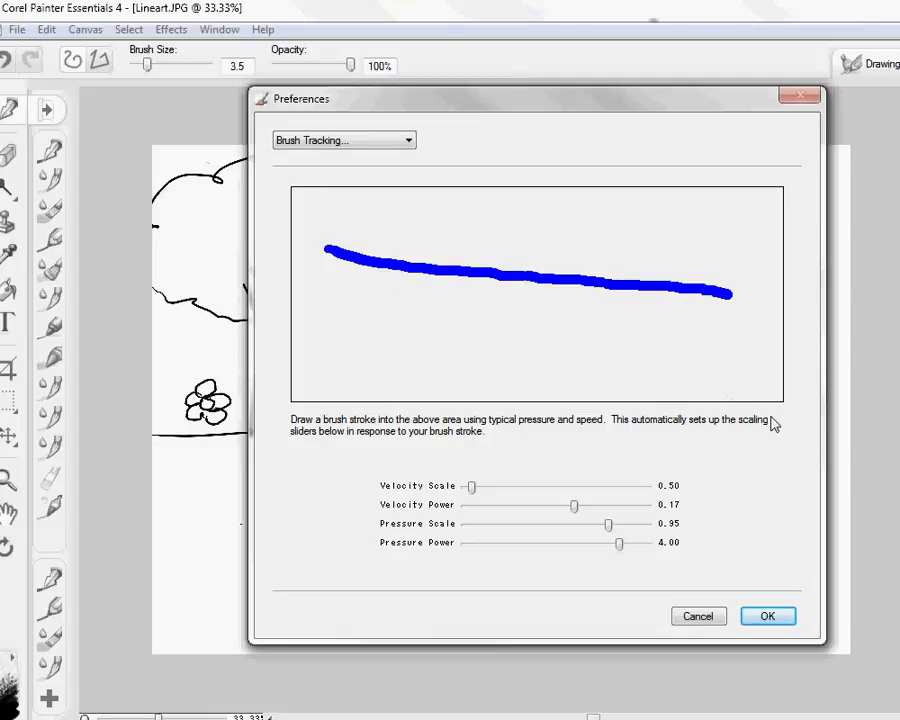
{"action": "left_click", "coordinate": [768, 618]}
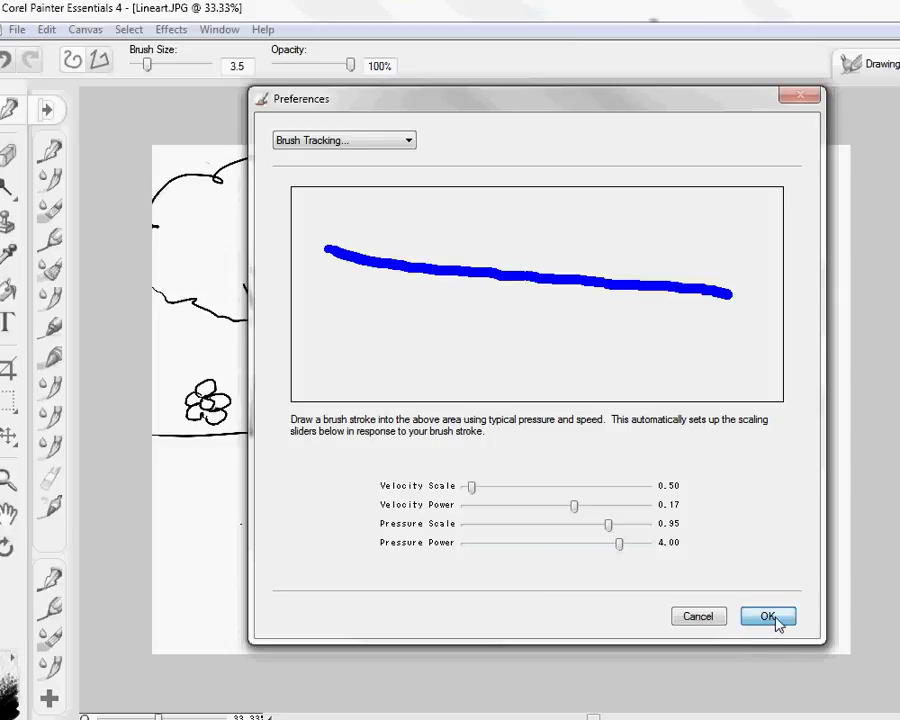
- Draw several strokes right of the tree, enlarging the brush to size 29.6
{"action": "left_click_drag", "start_coordinate": [588, 226], "coordinate": [658, 432]}
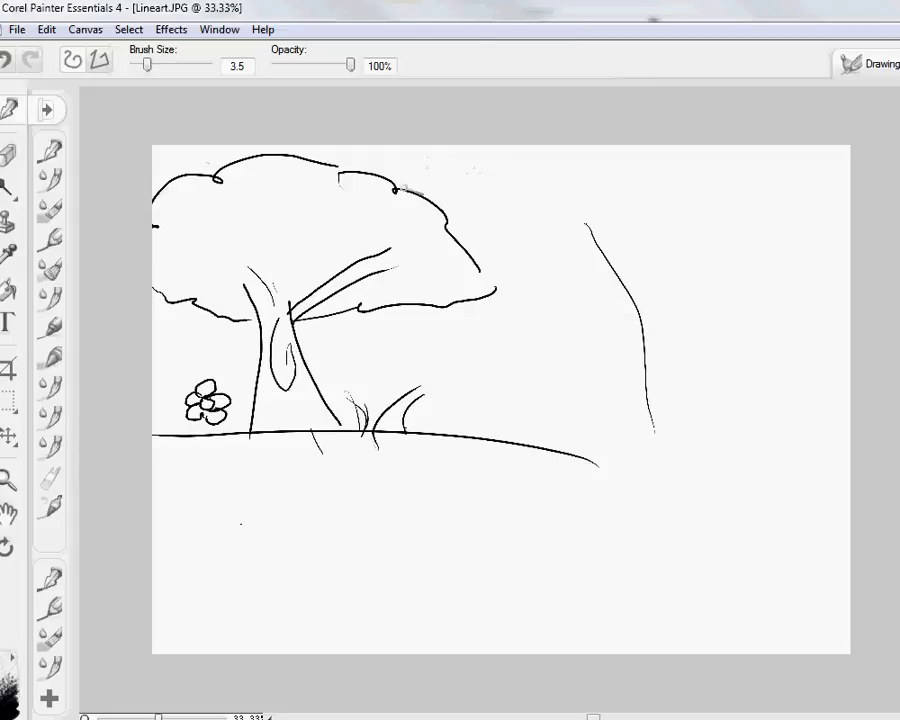
{"action": "left_click_drag", "start_coordinate": [147, 65], "coordinate": [172, 65]}
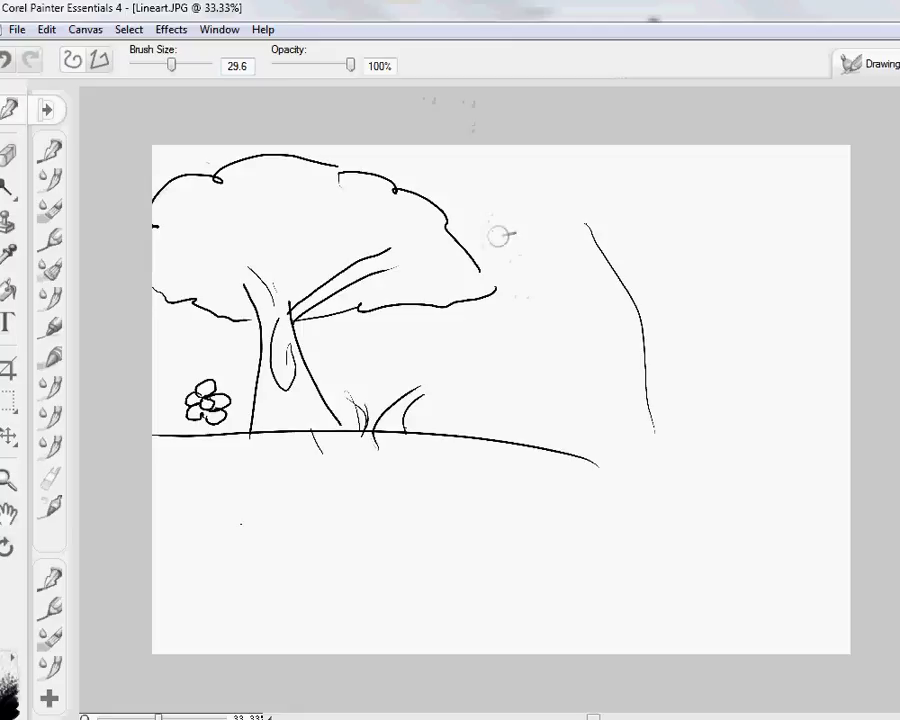
{"action": "mouse_move", "coordinate": [482, 215]}
{"action": "left_mouse_down"}
{"action": "mouse_move", "coordinate": [524, 271]}
{"action": "mouse_move", "coordinate": [597, 455]}
{"action": "left_mouse_up"}
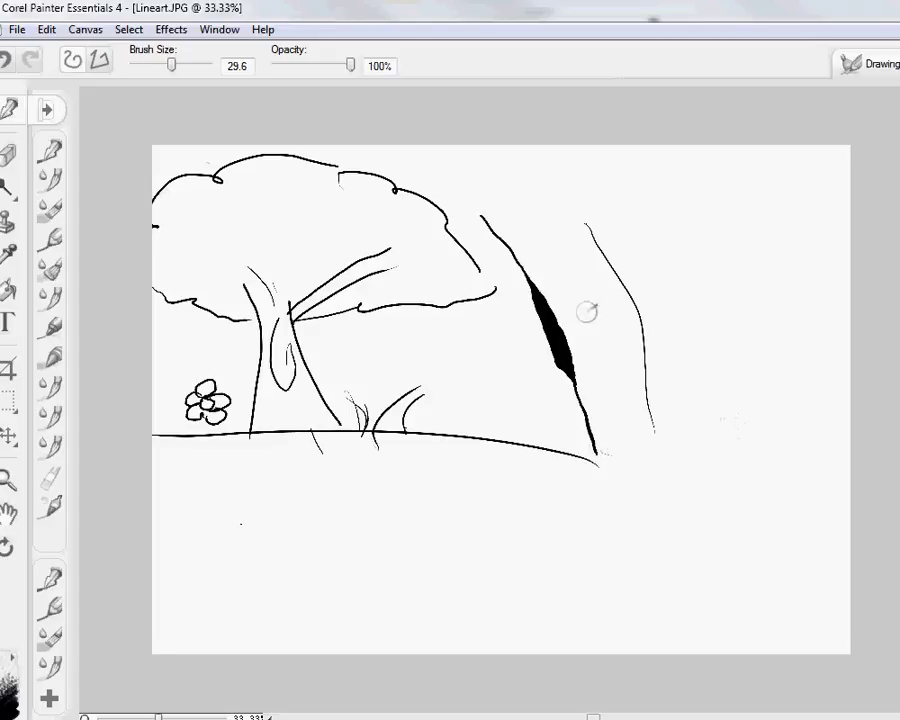
{"action": "mouse_move", "coordinate": [485, 262]}
{"action": "left_mouse_down"}
{"action": "mouse_move", "coordinate": [523, 370]}
{"action": "mouse_move", "coordinate": [518, 319]}
{"action": "mouse_move", "coordinate": [577, 445]}
{"action": "mouse_move", "coordinate": [500, 398]}
{"action": "mouse_move", "coordinate": [542, 452]}
{"action": "mouse_move", "coordinate": [535, 395]}
{"action": "left_mouse_up"}
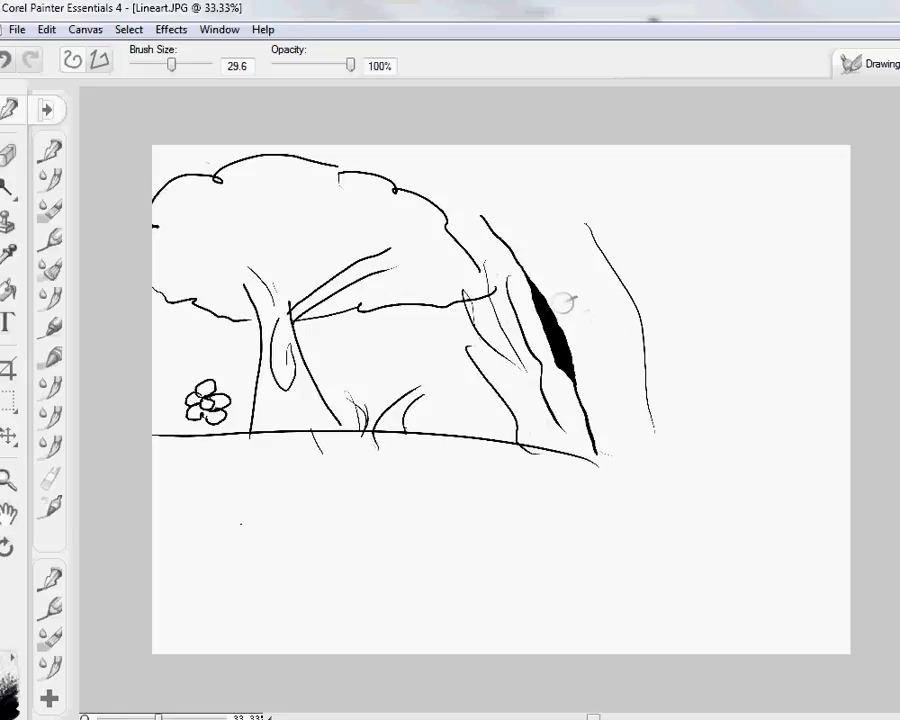
{"action": "left_click_drag", "start_coordinate": [530, 265], "coordinate": [630, 243]}
{"action": "mouse_move", "coordinate": [548, 292]}
{"action": "left_mouse_down"}
{"action": "mouse_move", "coordinate": [635, 255]}
{"action": "mouse_move", "coordinate": [653, 327]}
{"action": "mouse_move", "coordinate": [645, 321]}
{"action": "mouse_move", "coordinate": [606, 338]}
{"action": "mouse_move", "coordinate": [637, 354]}
{"action": "left_mouse_up"}
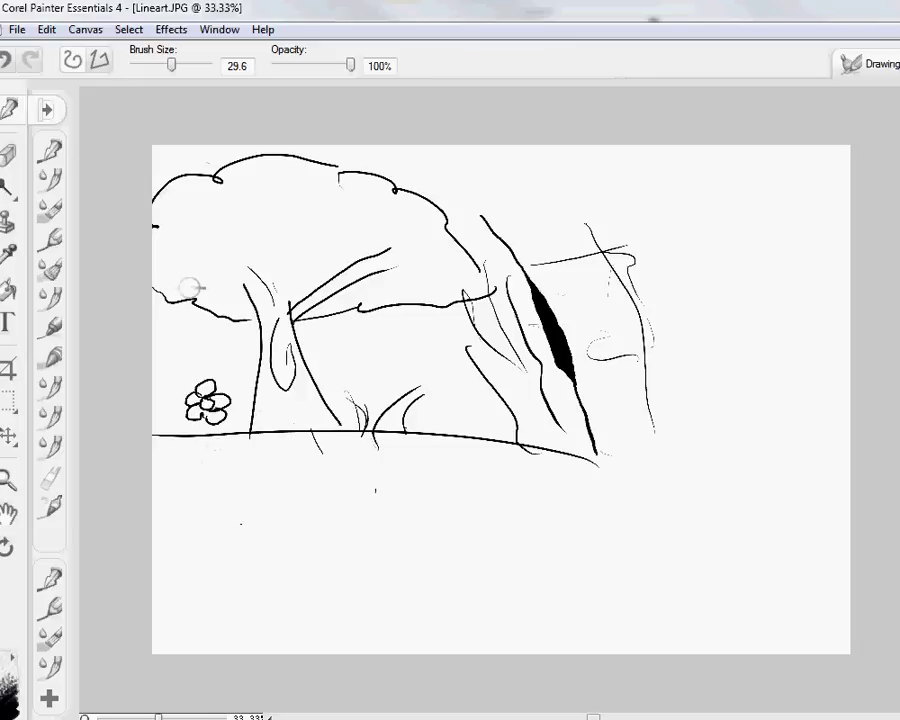
- Select the Cloners Hard Edge Cloner brush and paint a huge stroke across the canvas
{"action": "left_click", "coordinate": [49, 112]}
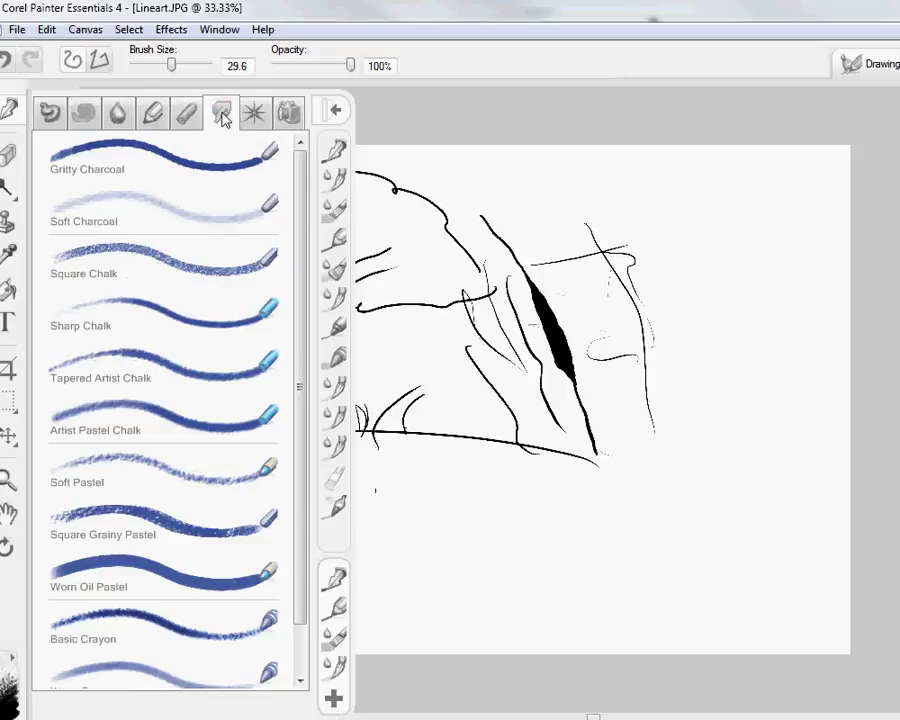
{"action": "left_click", "coordinate": [222, 113]}
{"action": "left_click", "coordinate": [334, 112]}
{"action": "left_click", "coordinate": [44, 110]}
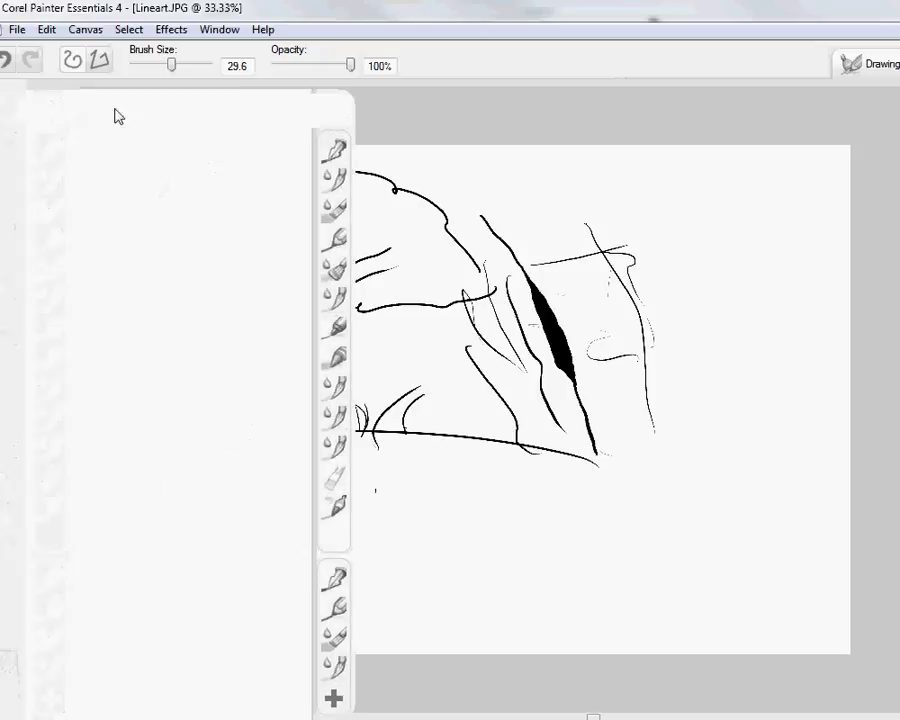
{"action": "left_click", "coordinate": [286, 113]}
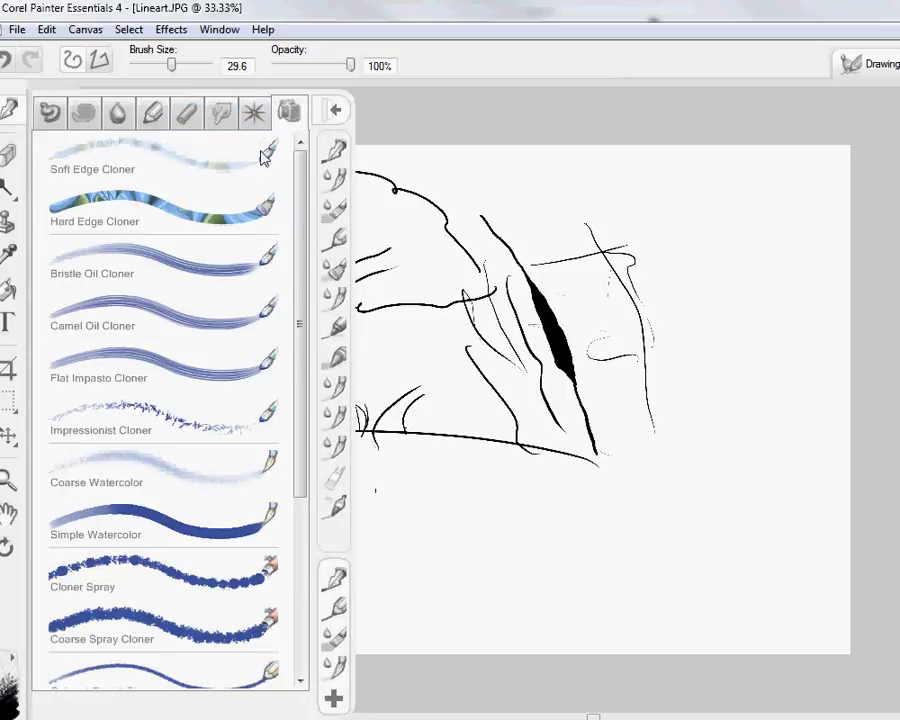
{"action": "left_click", "coordinate": [233, 217]}
{"action": "left_click_drag", "start_coordinate": [174, 70], "coordinate": [216, 94]}
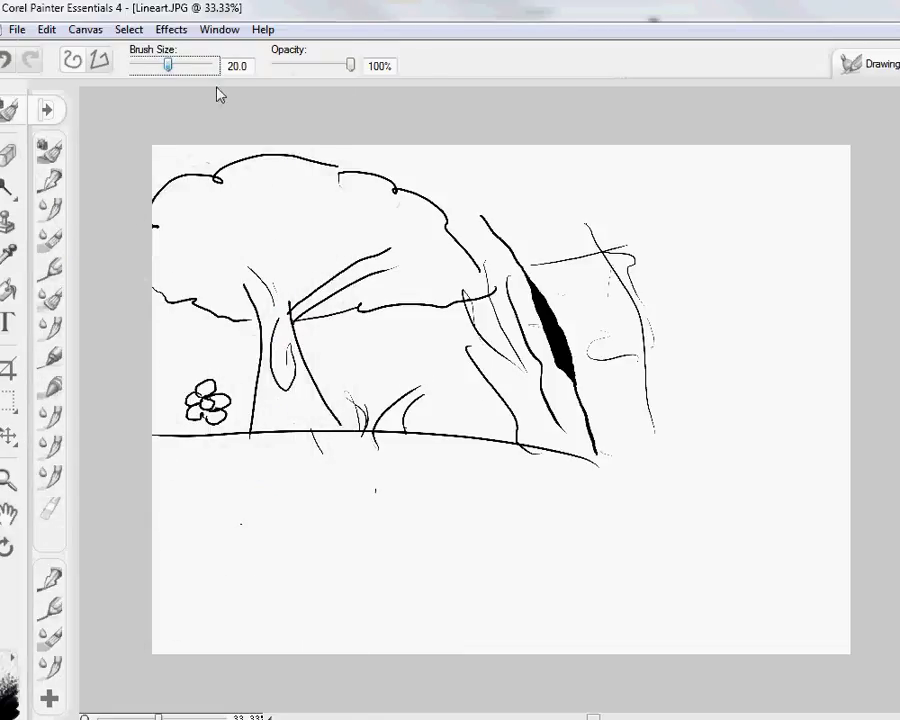